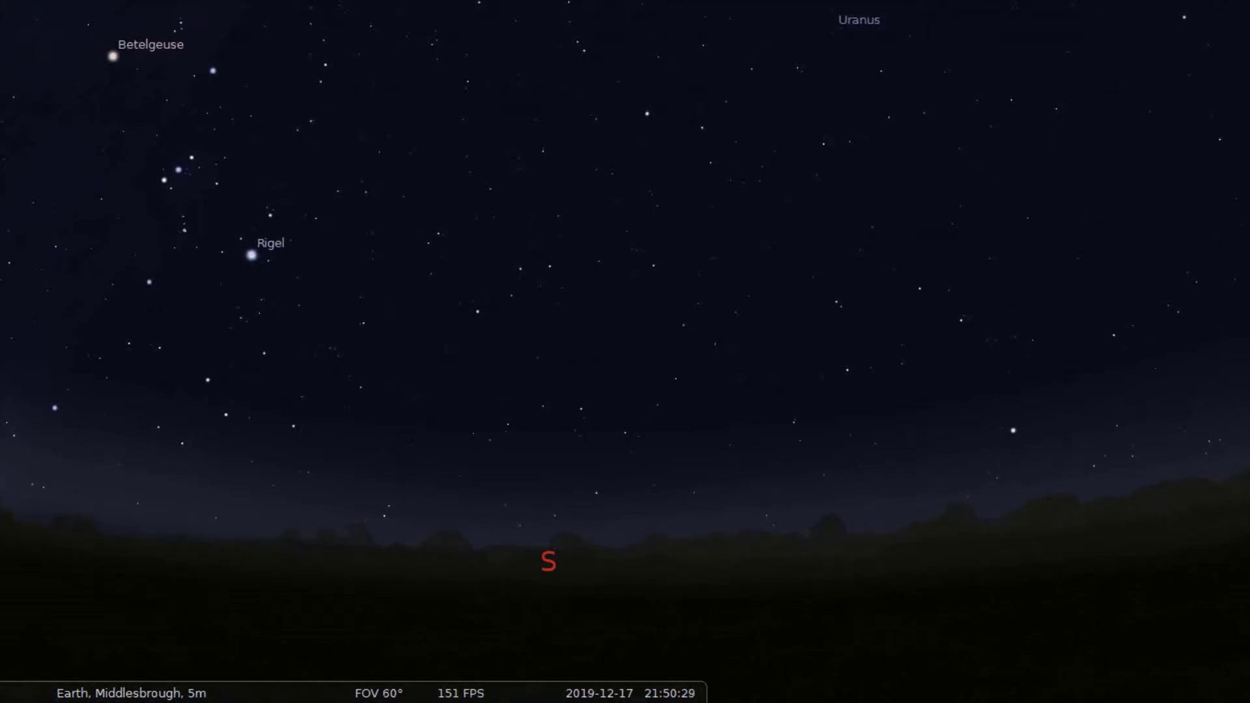
# Hide the atmosphere and the ground so the sky below the horizon shows.
pyautogui.moveTo(352, 697)
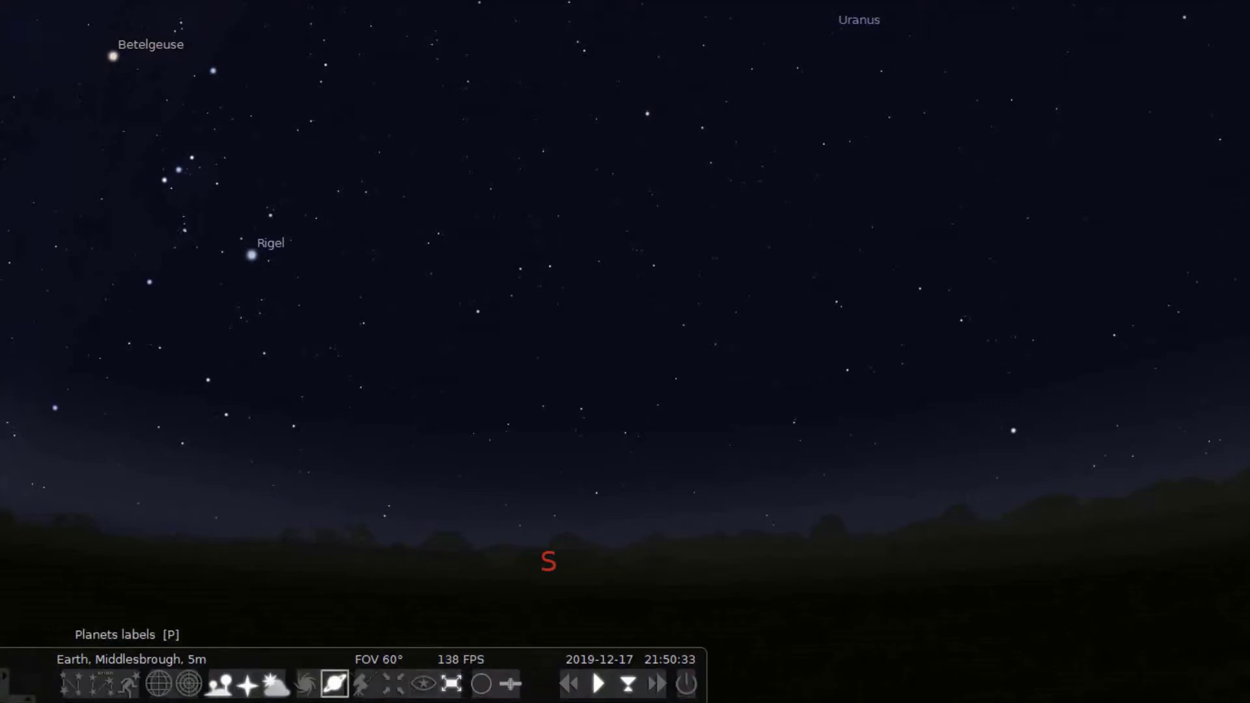
pyautogui.click(277, 683)
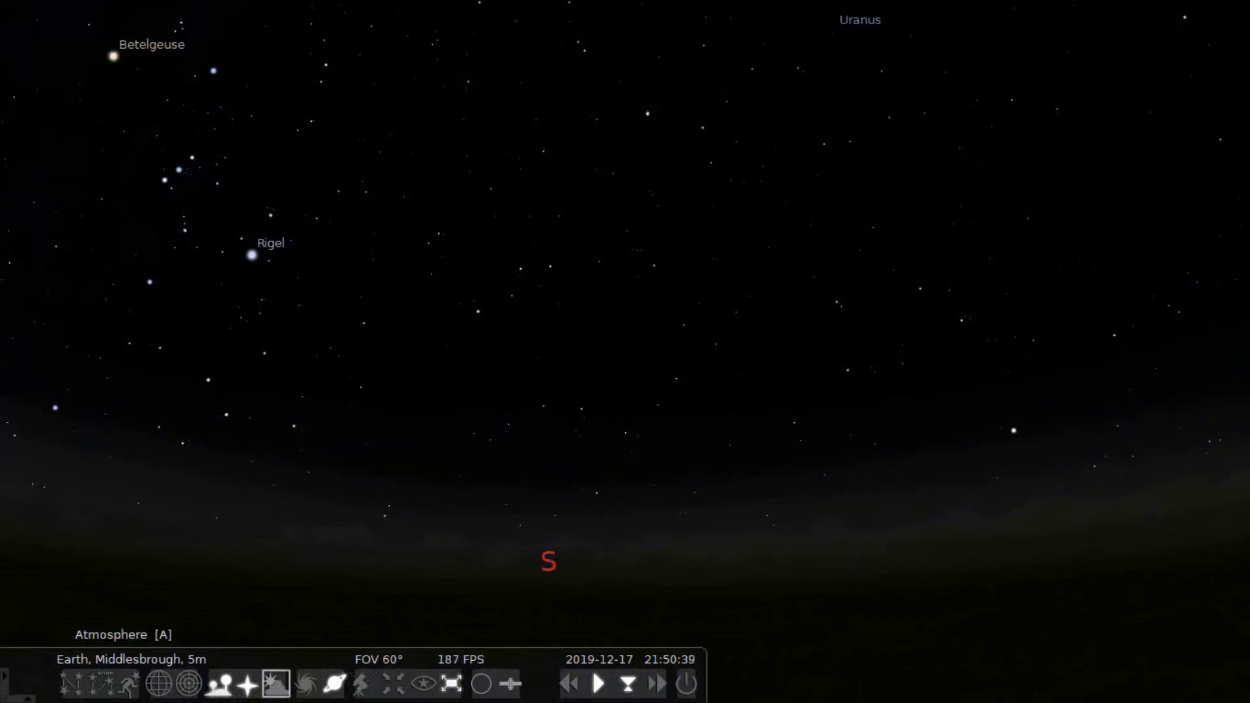
pyautogui.click(219, 683)
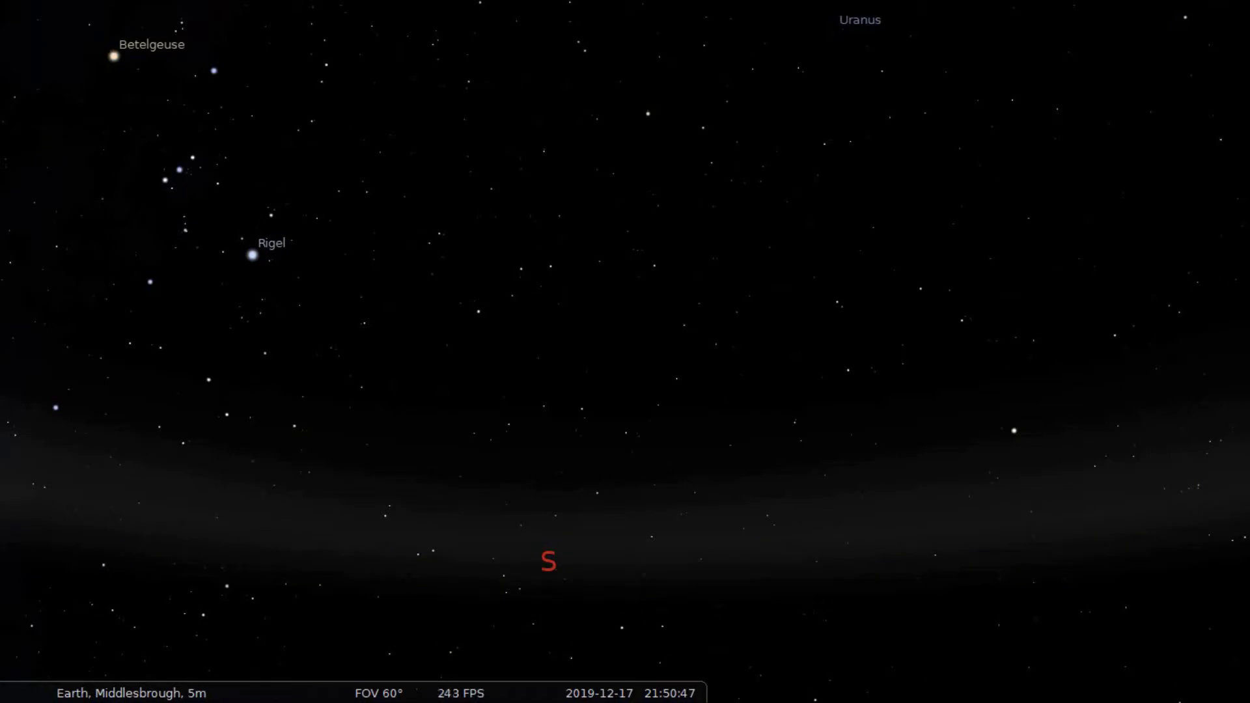
# Widen the field of view to 130° and look eastwards round to the north, finding the Sun and planets below the horizon.
pyautogui.press('Down')
pyautogui.press('pagedown')
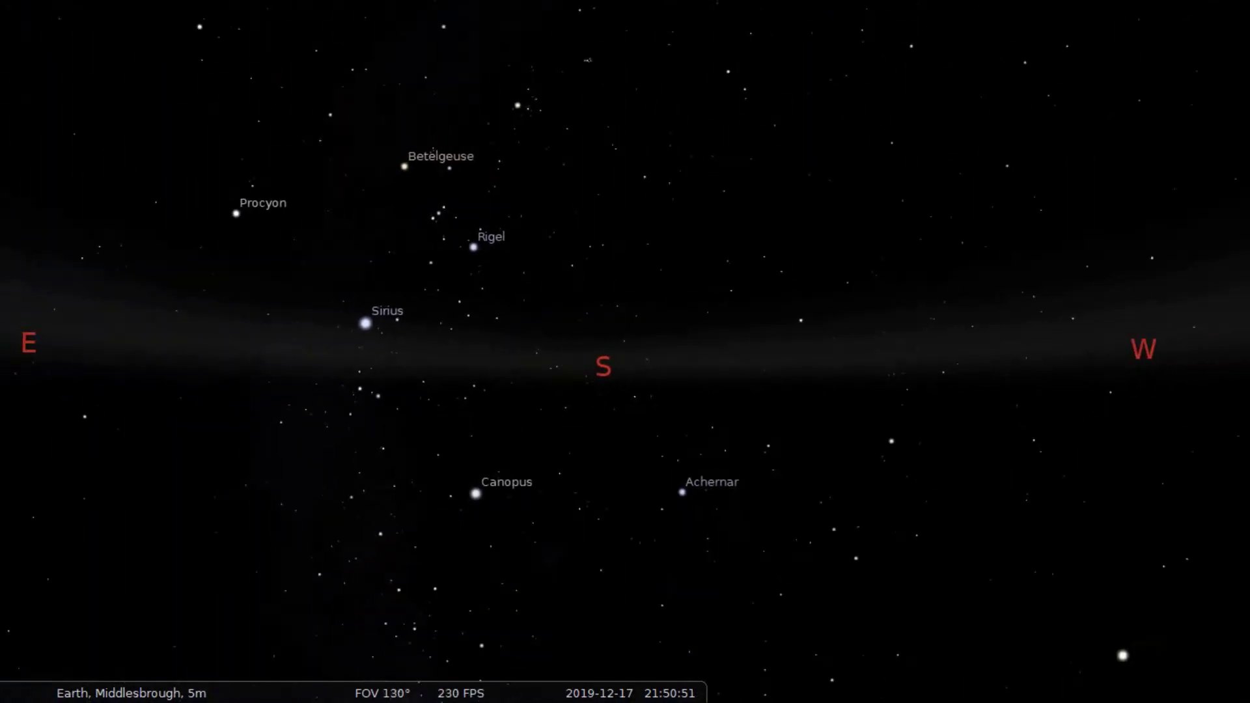
pyautogui.press('Left')
pyautogui.press('Left')
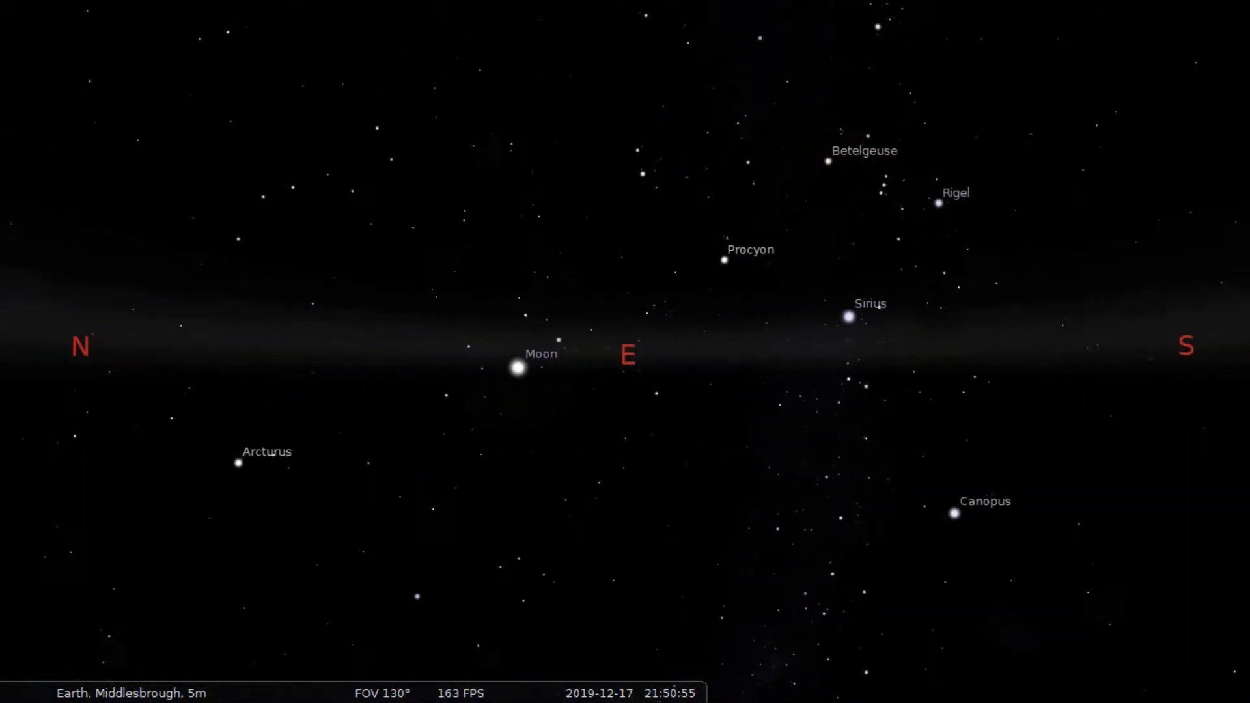
pyautogui.press('Left')
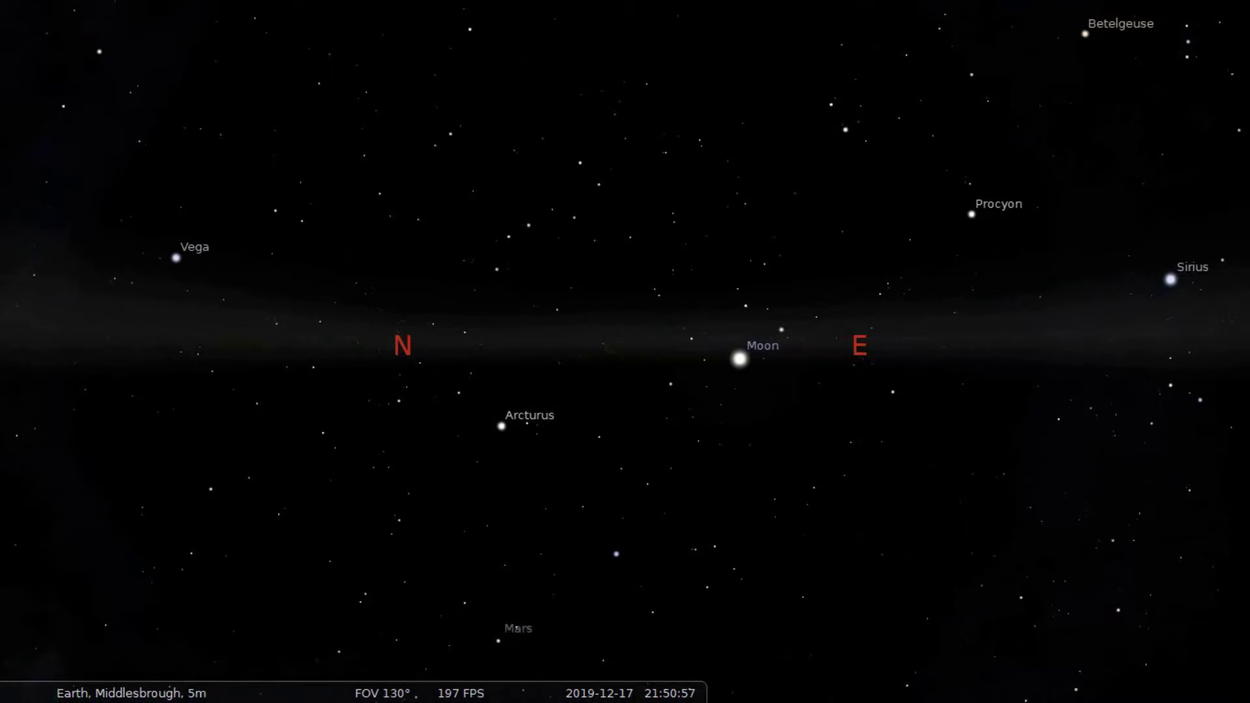
pyautogui.press('Left')
pyautogui.press('Left')
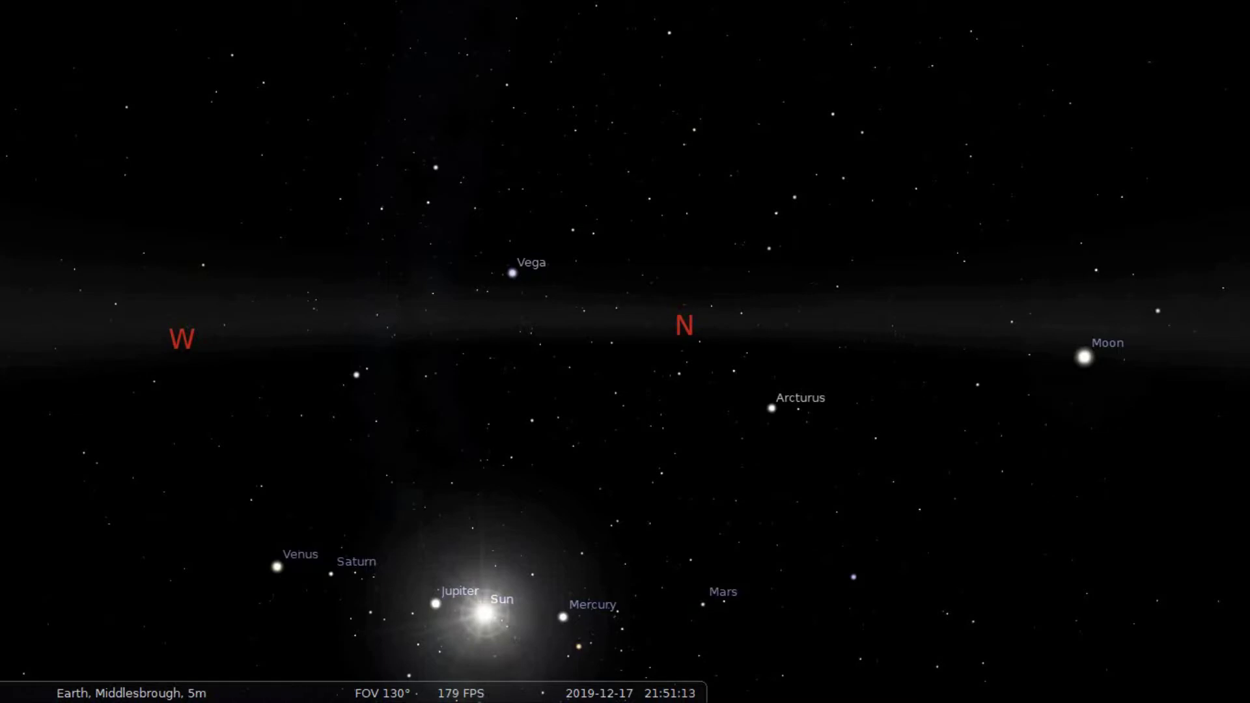
# Display the equatorial grid and frame the northern sky with the Sun, planets and Moon between west and east.
pyautogui.moveTo(158, 683)
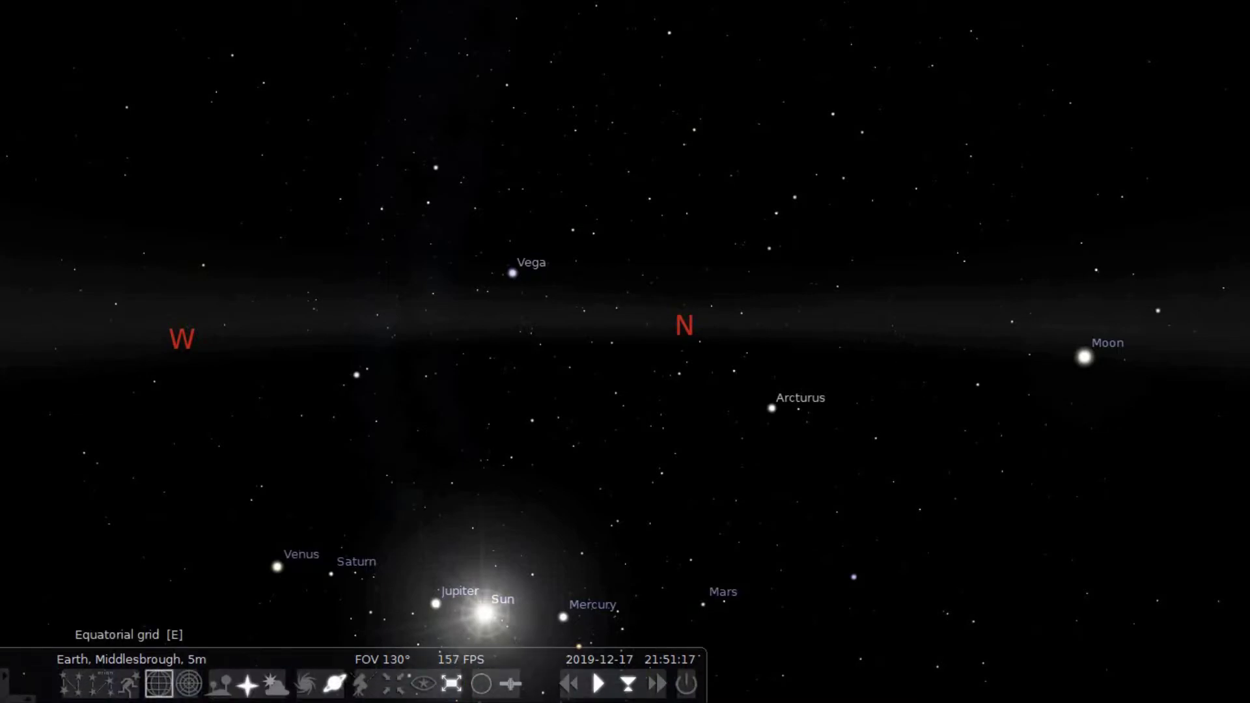
pyautogui.click(158, 683)
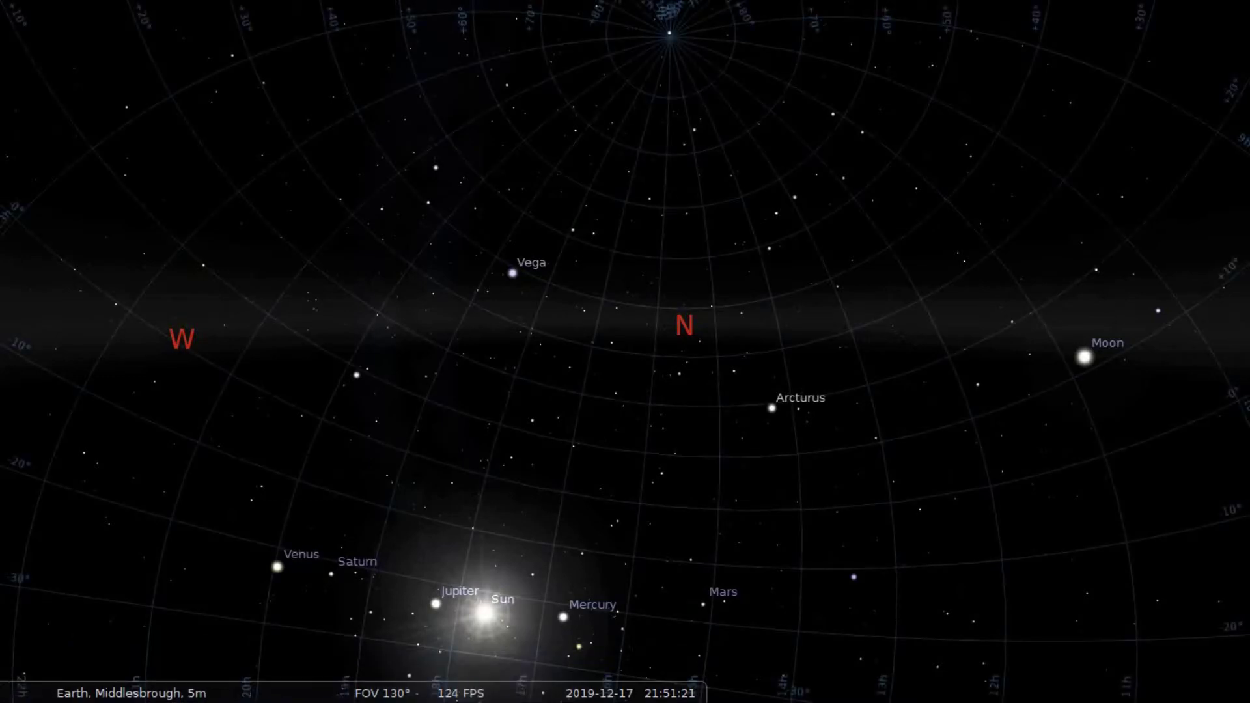
pyautogui.moveTo(441, 181); pyautogui.dragTo(362, 128)
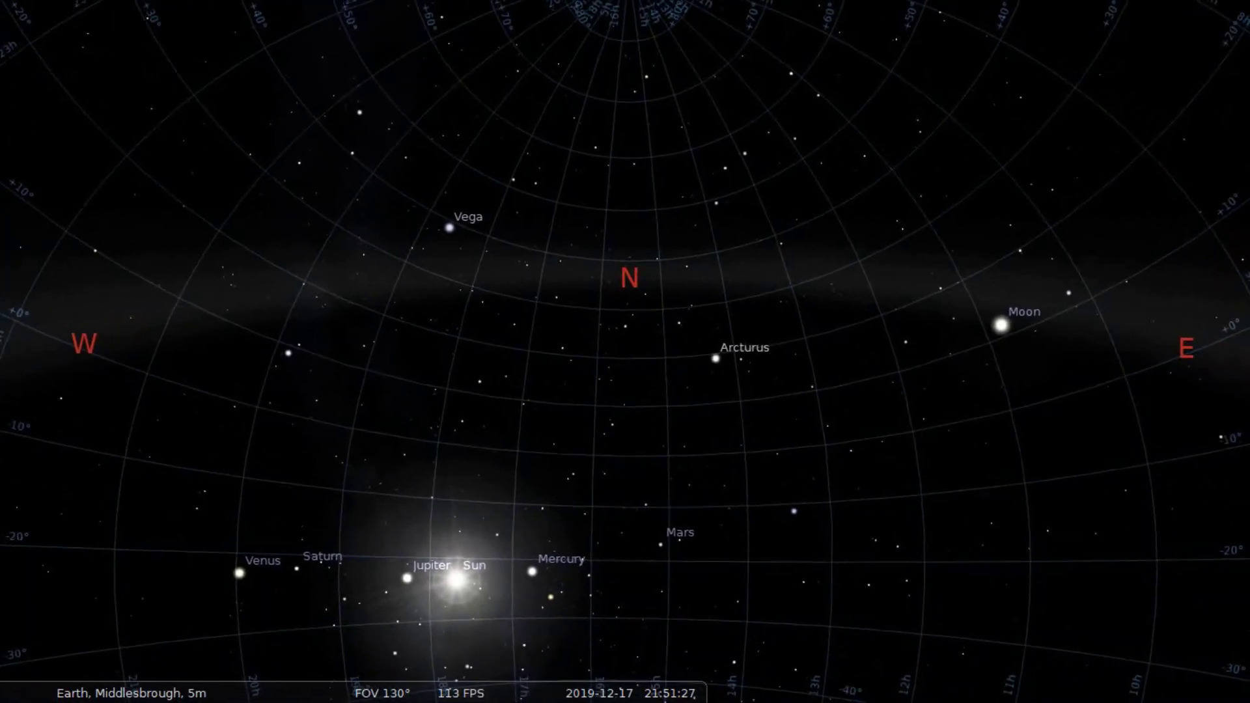
pyautogui.moveTo(624, 280); pyautogui.dragTo(626, 399)
pyautogui.press('Down')
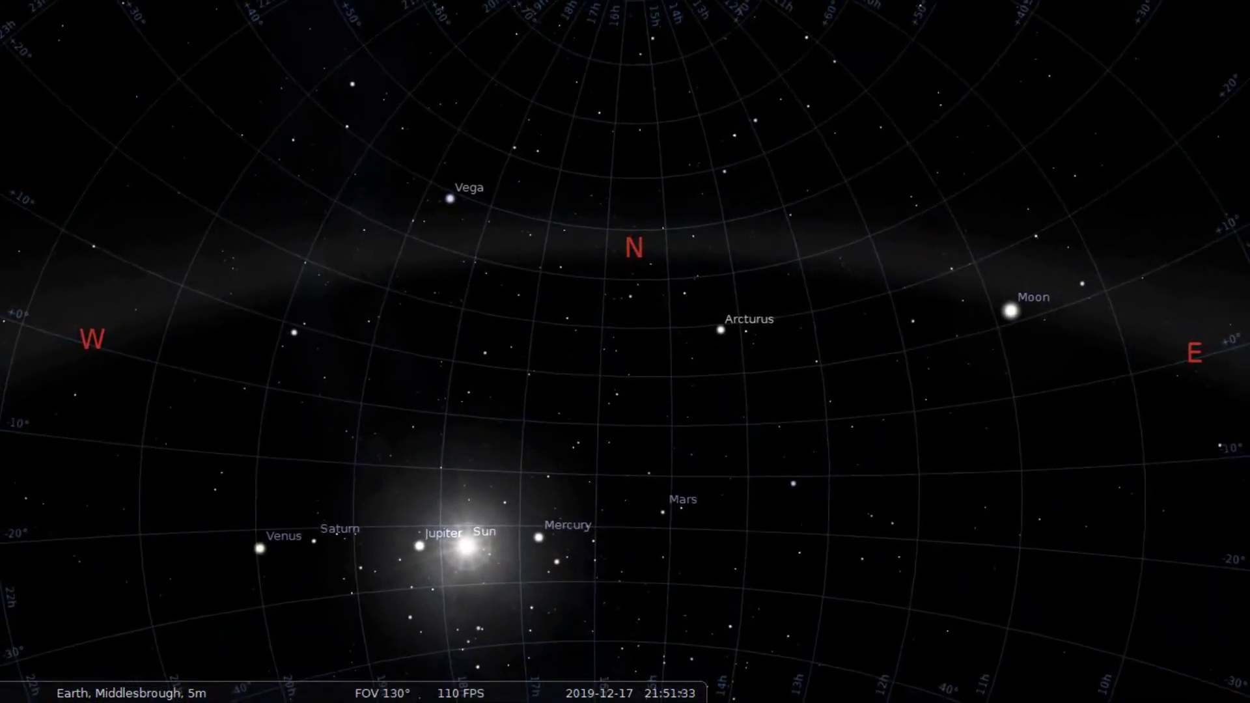
pyautogui.press('Down')
pyautogui.press('Down')
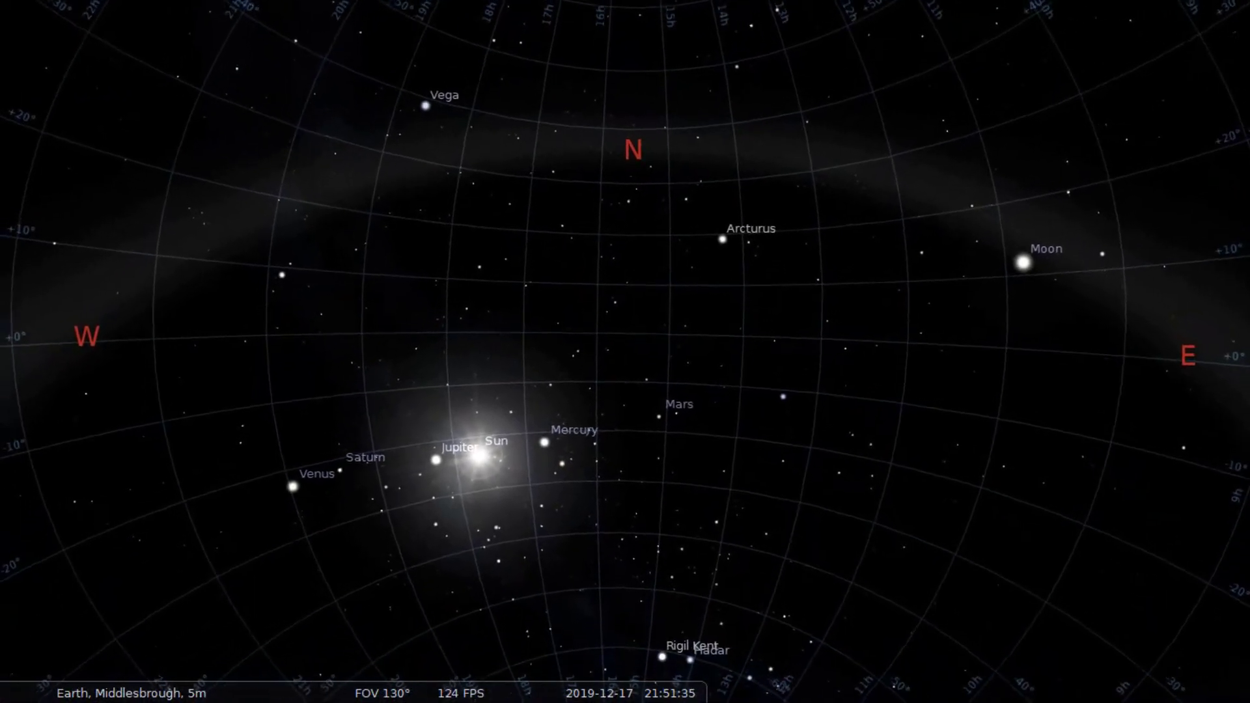
pyautogui.press('Right')
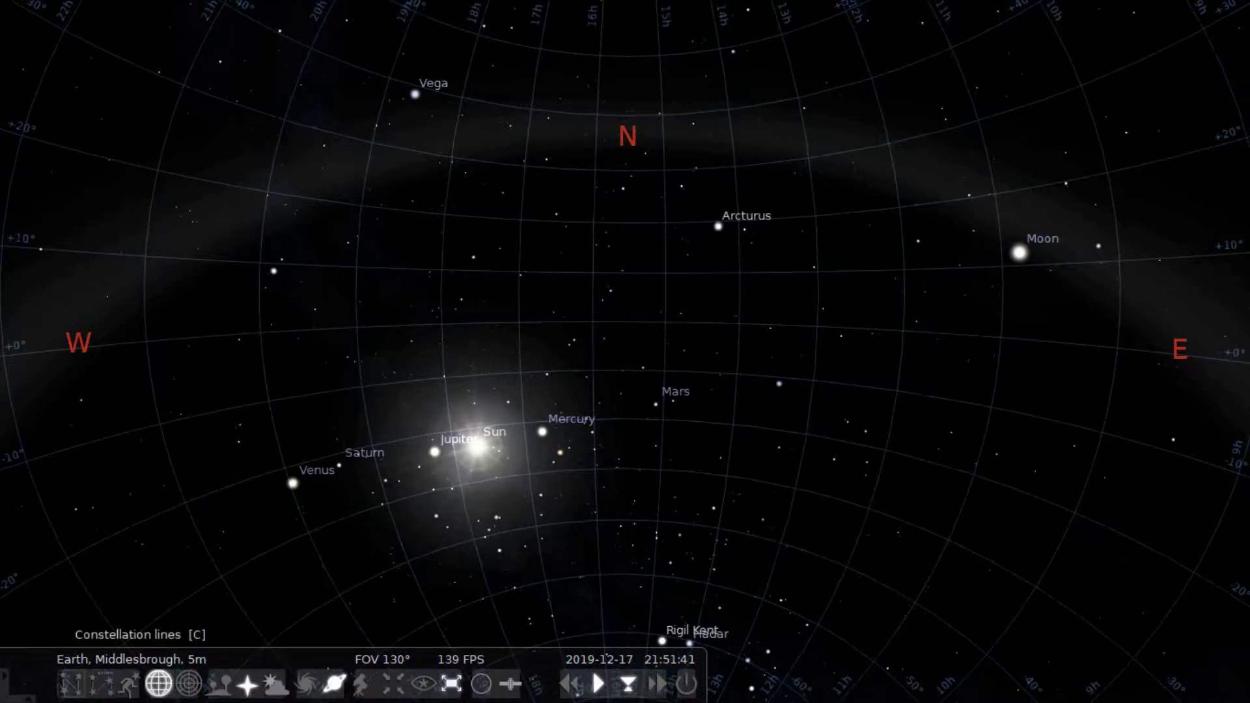
# Show the ecliptic line and the equator line in the sky marking settings, and close the settings.
pyautogui.moveTo(31, 562)
pyautogui.click(30, 441)
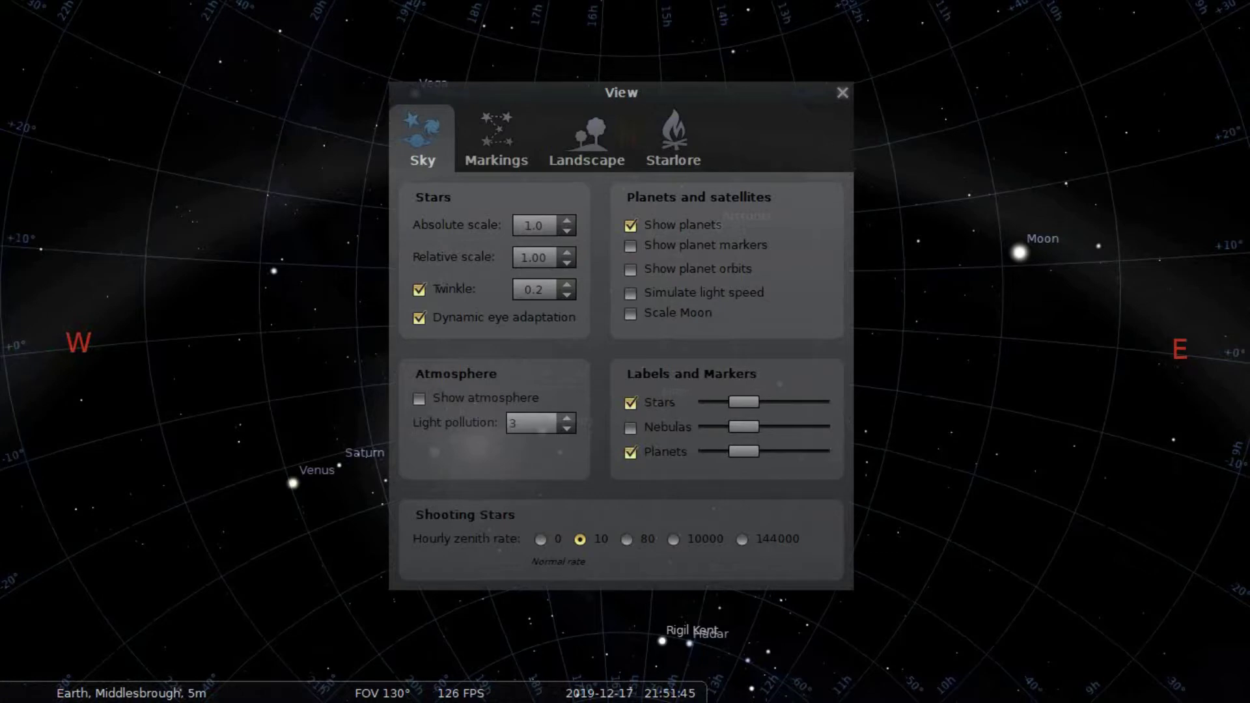
pyautogui.click(496, 139)
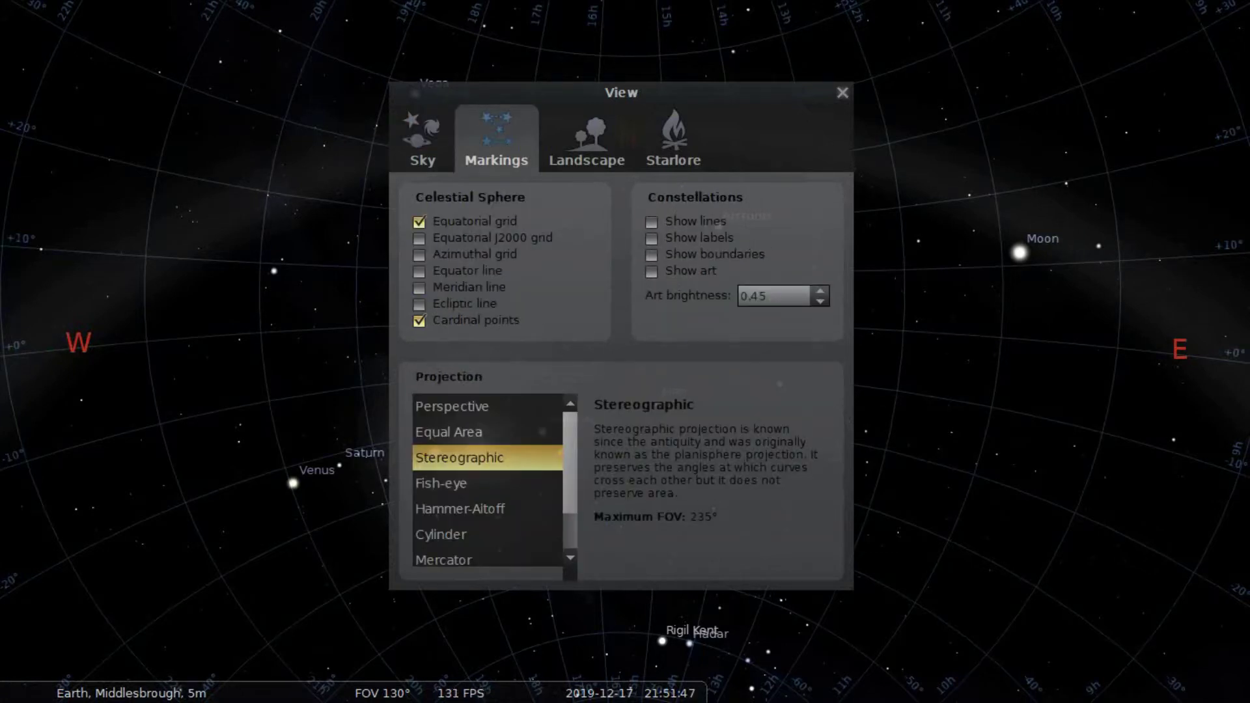
pyautogui.click(420, 304)
pyautogui.press('.')
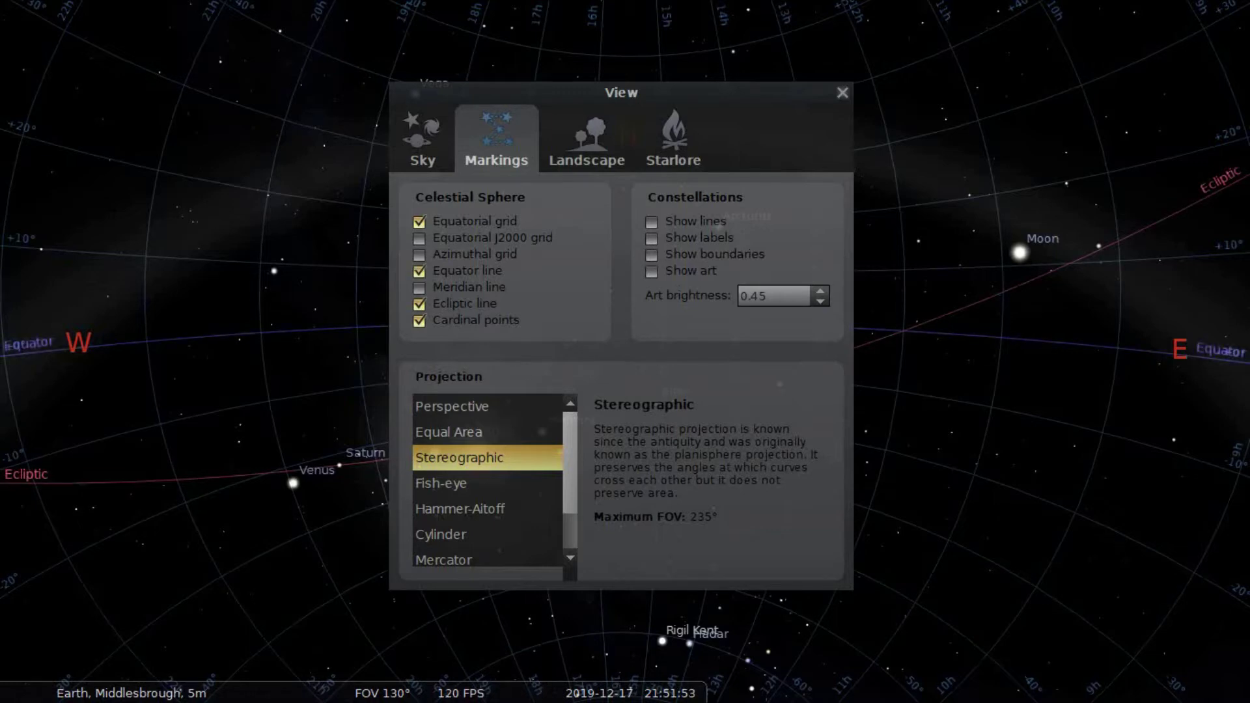
pyautogui.click(842, 93)
# Examine at a field of view of about 90° to 100° how the planets around the Sun line up along the ecliptic.
pyautogui.moveTo(722, 233); pyautogui.dragTo(715, 267)
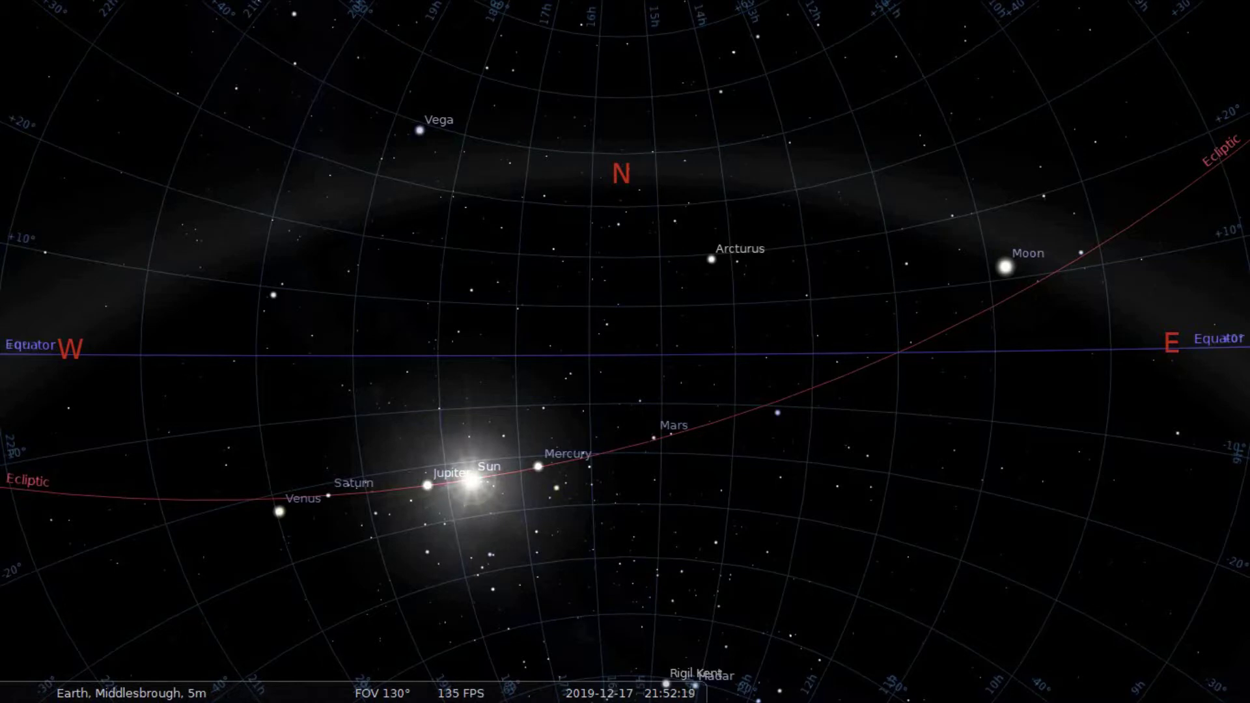
pyautogui.scroll(2, 625, 351)
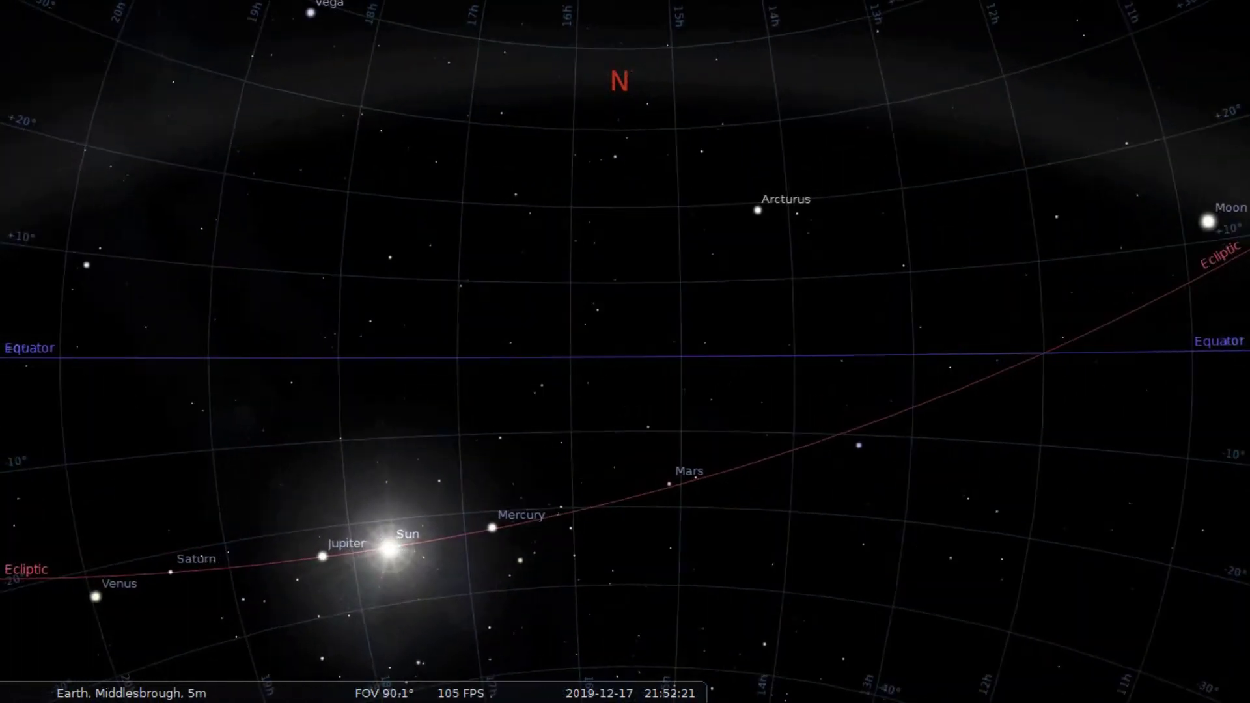
pyautogui.moveTo(624, 352); pyautogui.dragTo(724, 339)
pyautogui.press('Down')
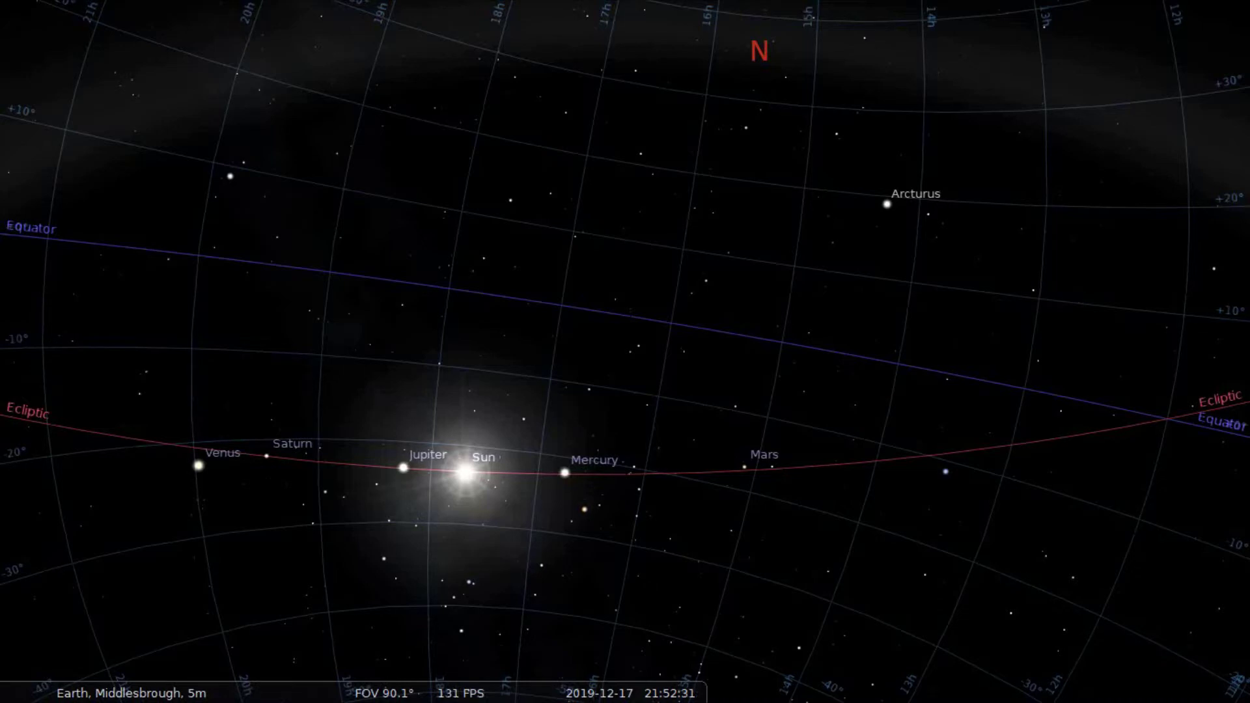
pyautogui.press('pagedown')
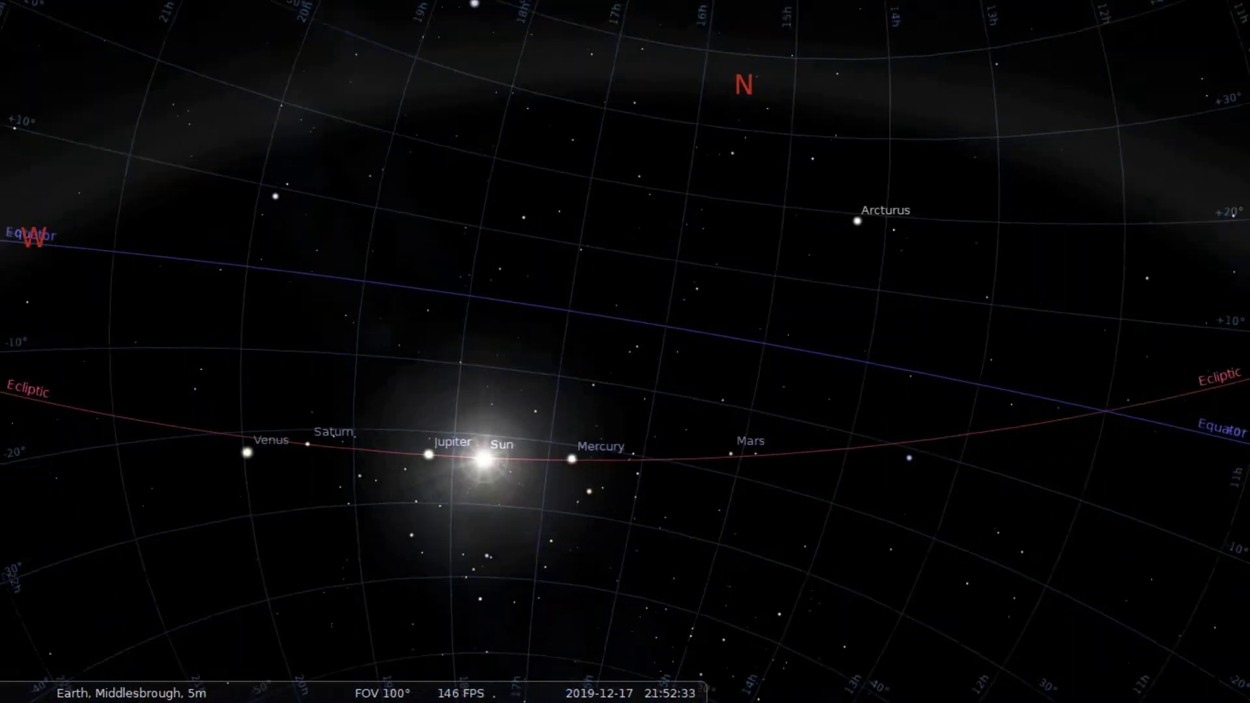
# Widen the field of view to 123° and compare the ecliptic with the equator from Venus across to the Moon.
pyautogui.moveTo(625, 352); pyautogui.dragTo(566, 384)
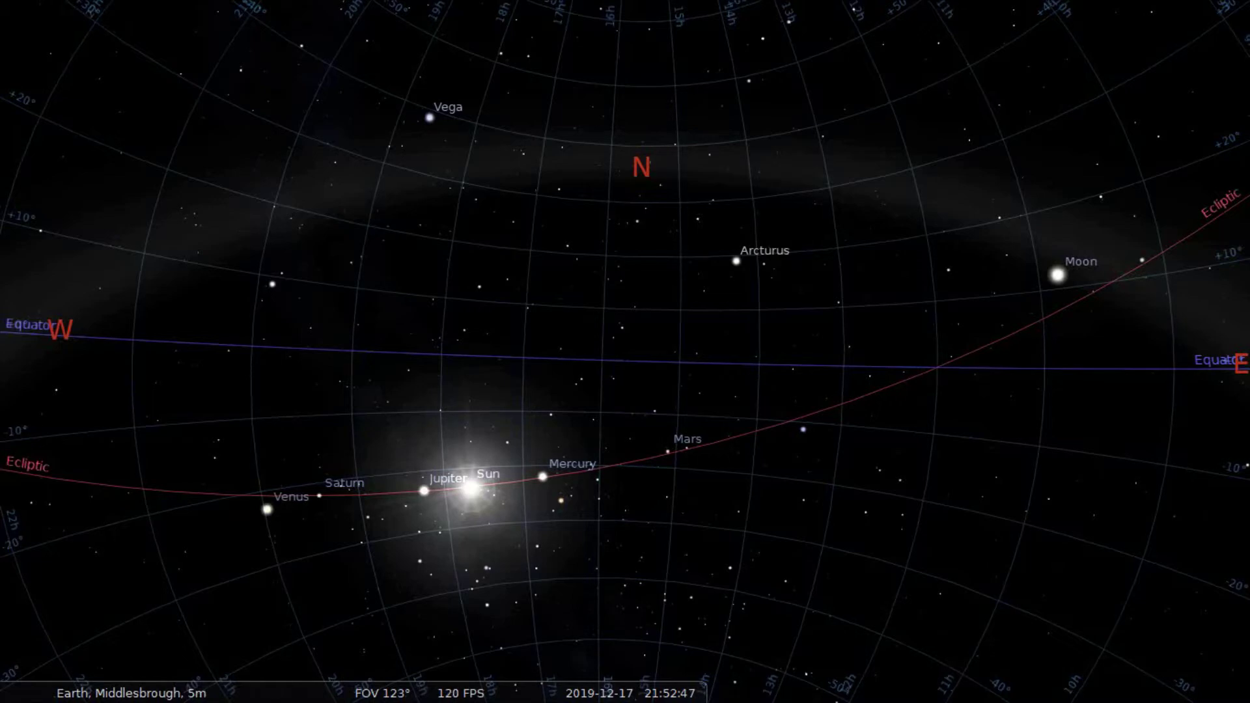
pyautogui.moveTo(625, 352); pyautogui.dragTo(608, 330)
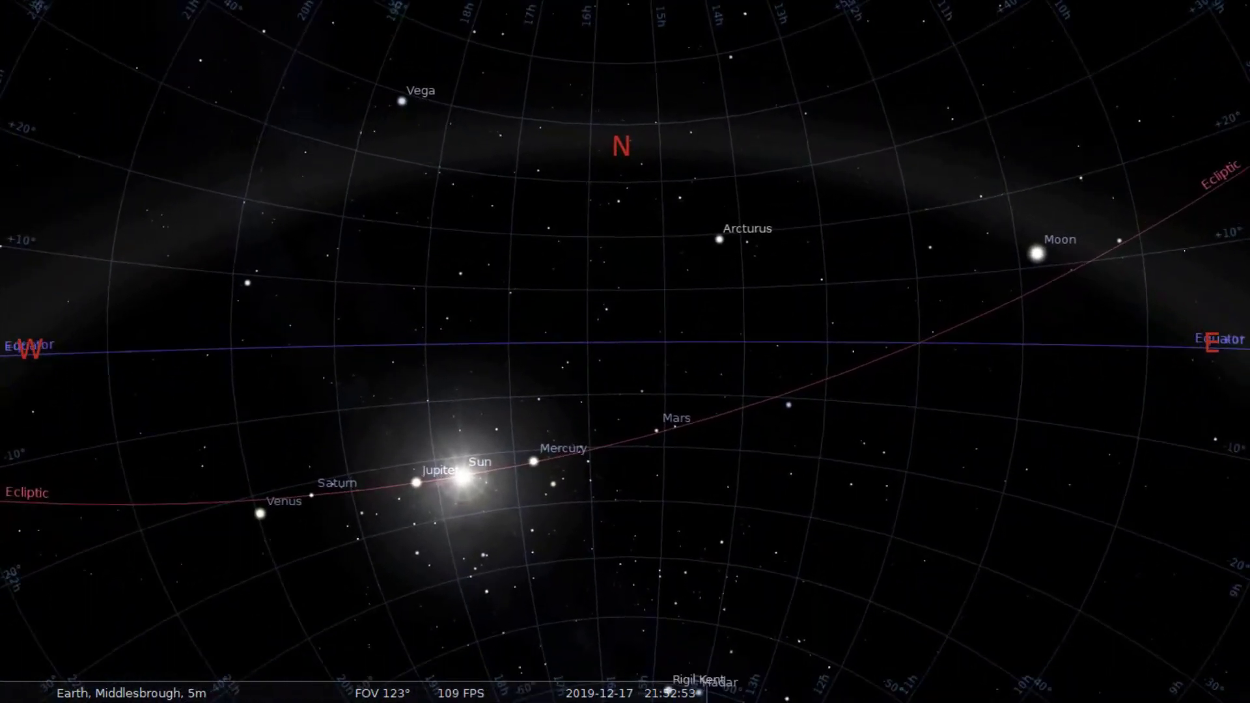
pyautogui.moveTo(608, 330)
pyautogui.mouseDown()
pyautogui.moveTo(622, 312)
pyautogui.moveTo(590, 279)
pyautogui.moveTo(575, 286)
pyautogui.moveTo(612, 310)
pyautogui.moveTo(586, 337)
pyautogui.moveTo(599, 338)
pyautogui.mouseUp()
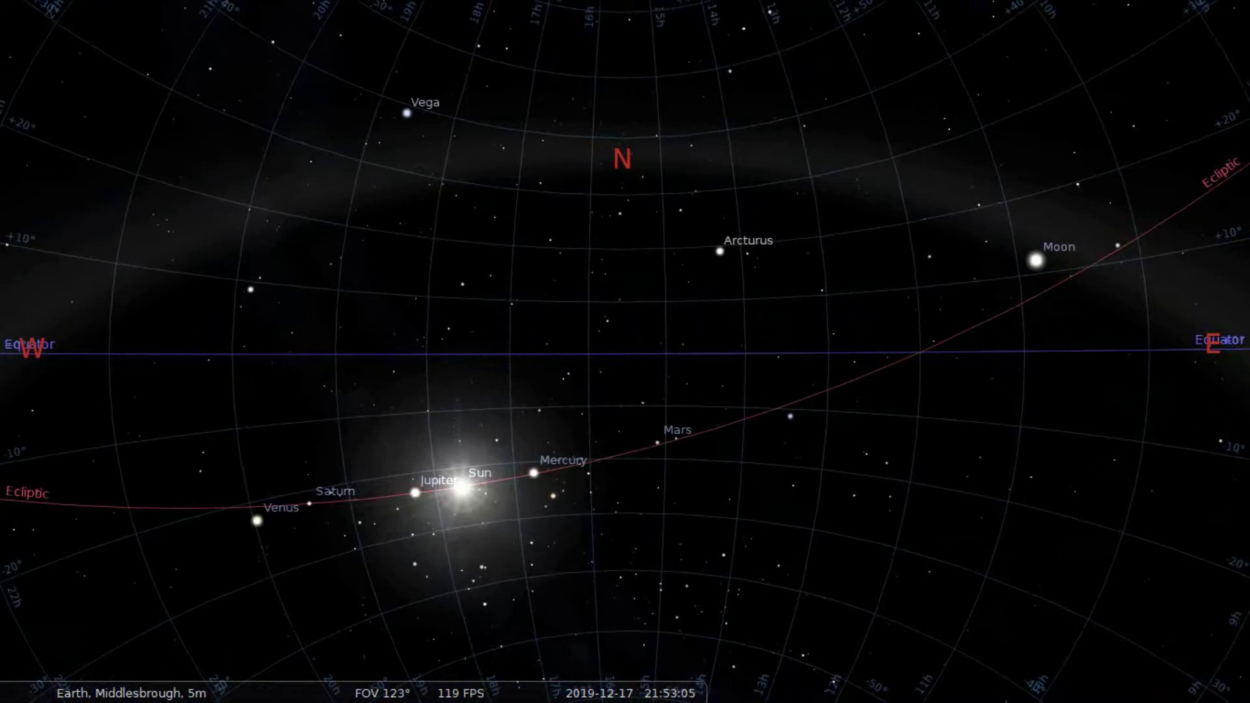
pyautogui.moveTo(625, 351)
pyautogui.mouseDown()
pyautogui.moveTo(651, 343)
pyautogui.moveTo(614, 319)
pyautogui.mouseUp()
pyautogui.press('Up')
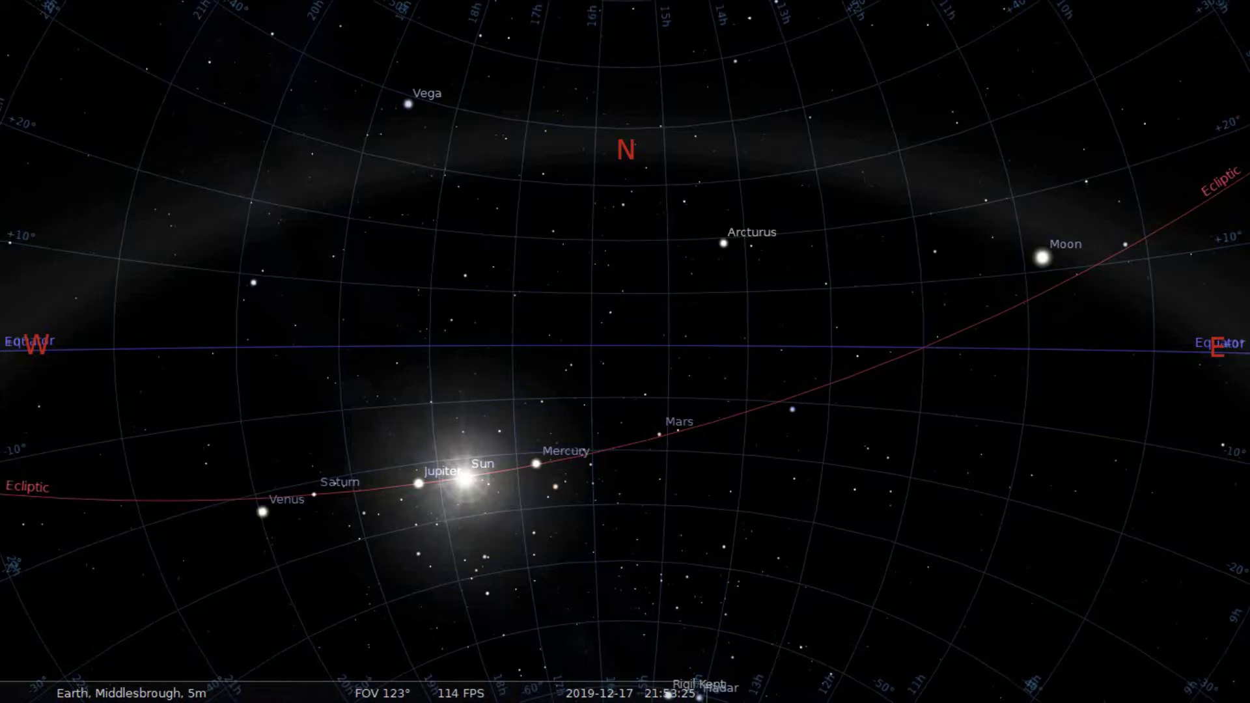
pyautogui.moveTo(625, 352)
pyautogui.mouseDown()
pyautogui.moveTo(614, 327)
pyautogui.moveTo(642, 320)
pyautogui.mouseUp()
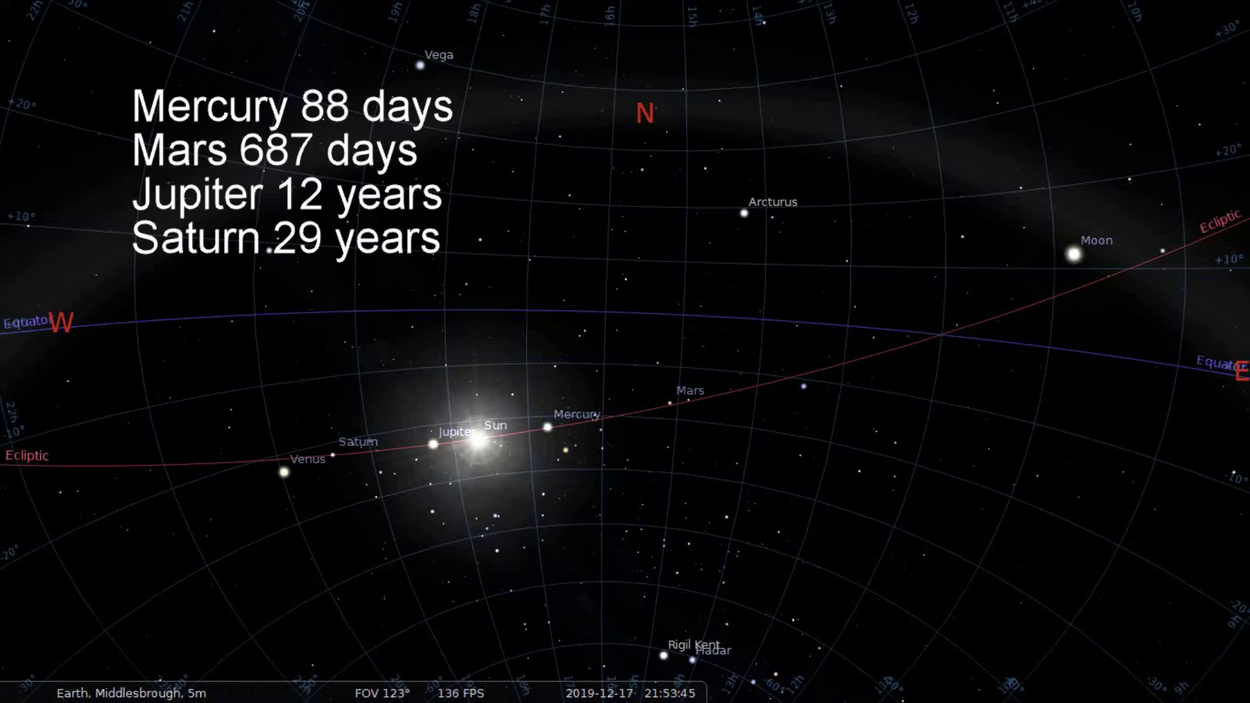
pyautogui.moveTo(625, 352); pyautogui.dragTo(621, 370)
pyautogui.press('Right')
pyautogui.press('Right')
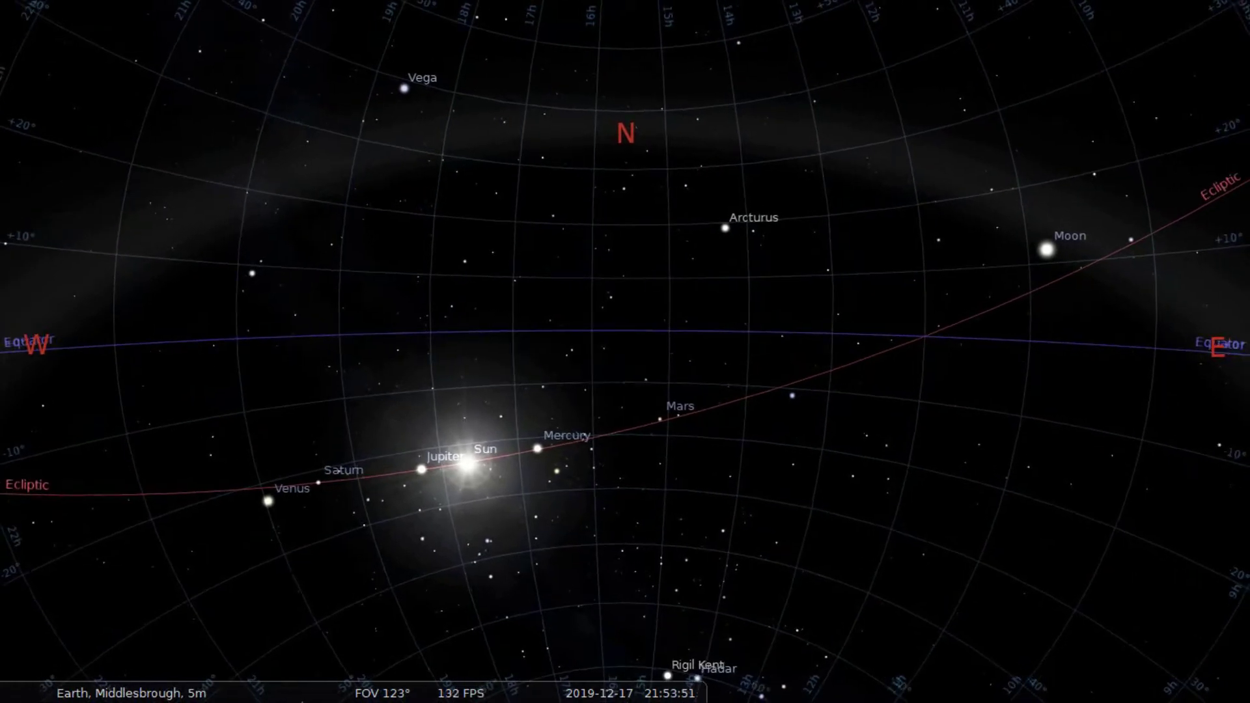
pyautogui.press('Left')
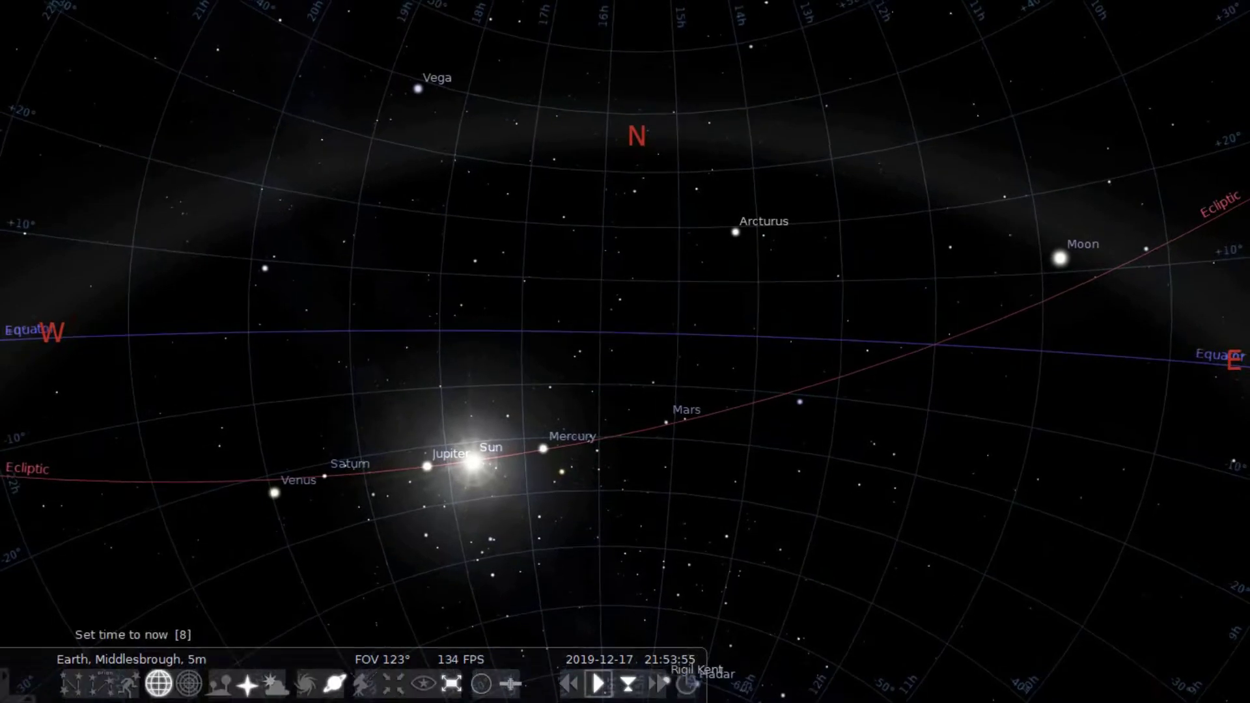
# Speed up time to advance the sky to 2019-12-21, and restore the normal time rate.
pyautogui.click(658, 683)
pyautogui.click(657, 684)
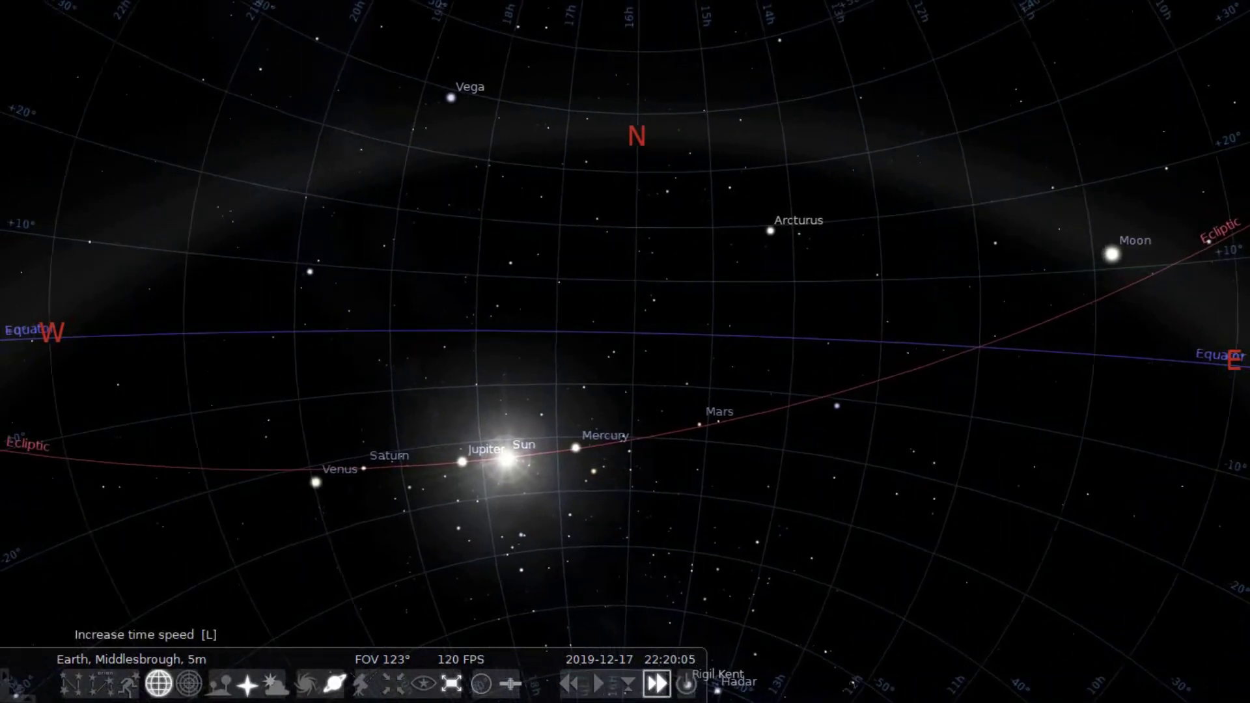
pyautogui.click(657, 684)
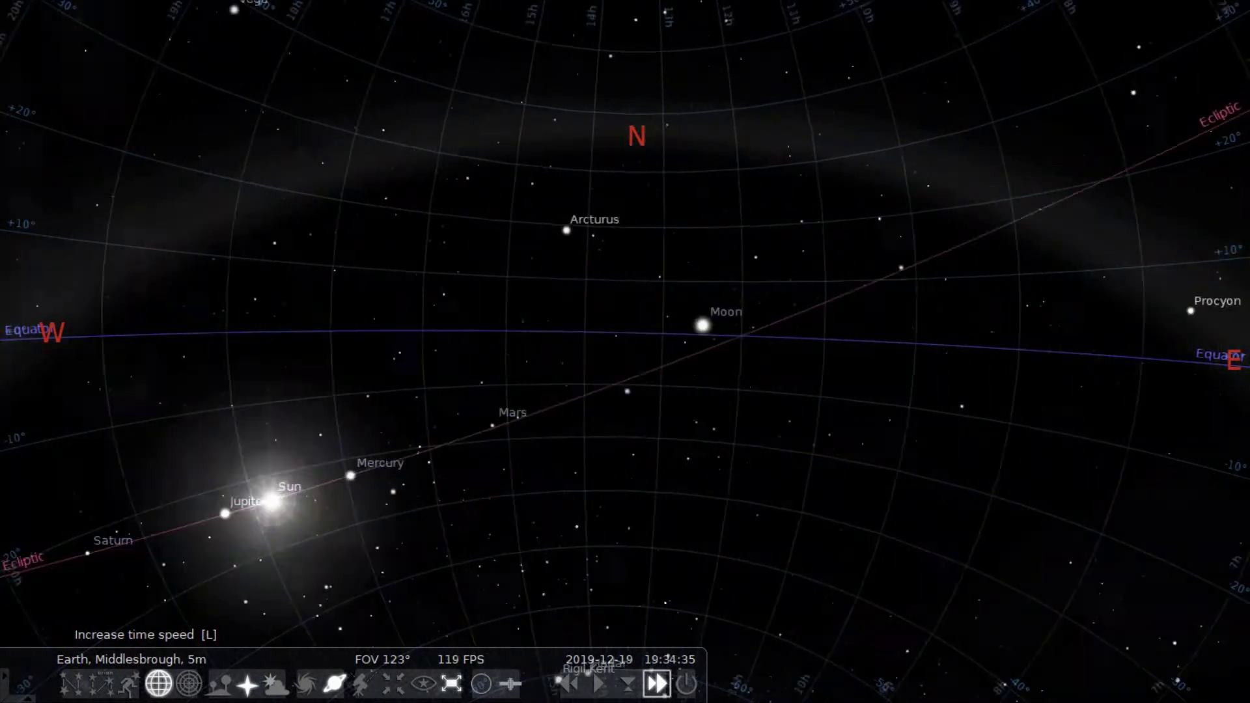
pyautogui.click(598, 684)
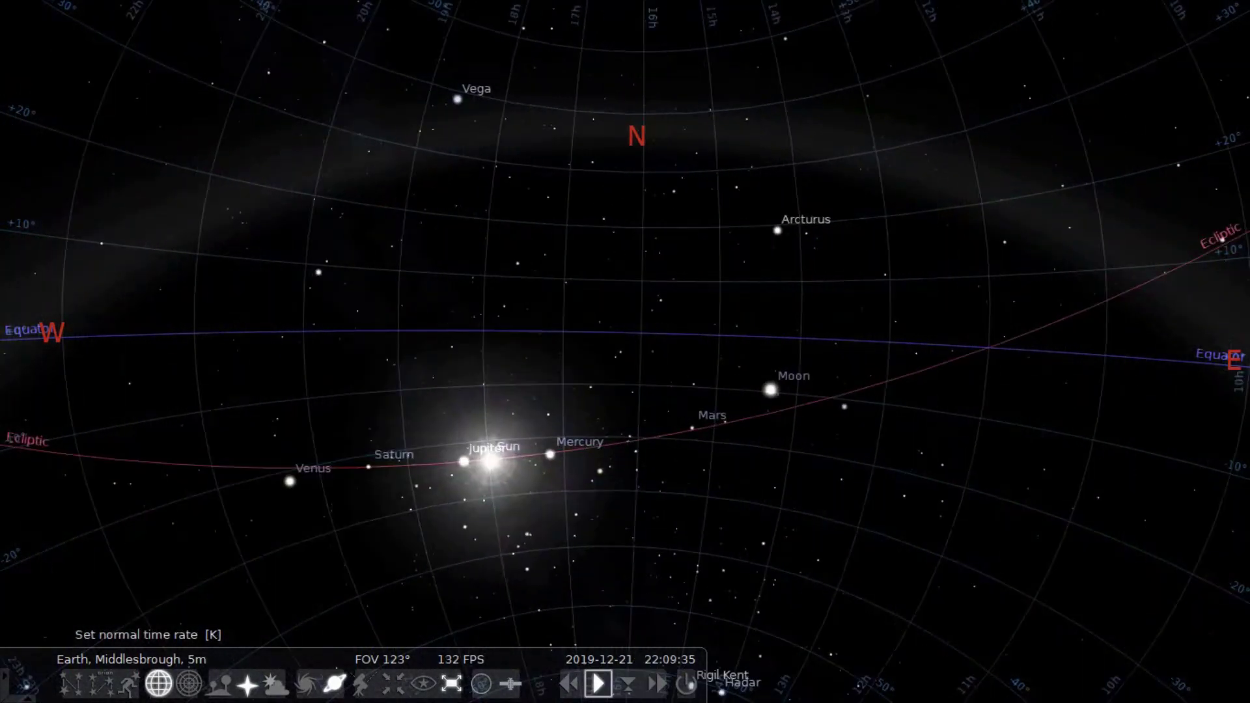
# Select the star HIP 80149 on the celestial equator and centre the view on it.
pyautogui.moveTo(625, 351)
pyautogui.mouseDown()
pyautogui.moveTo(636, 354)
pyautogui.moveTo(625, 369)
pyautogui.mouseUp()
pyautogui.press('pageup')
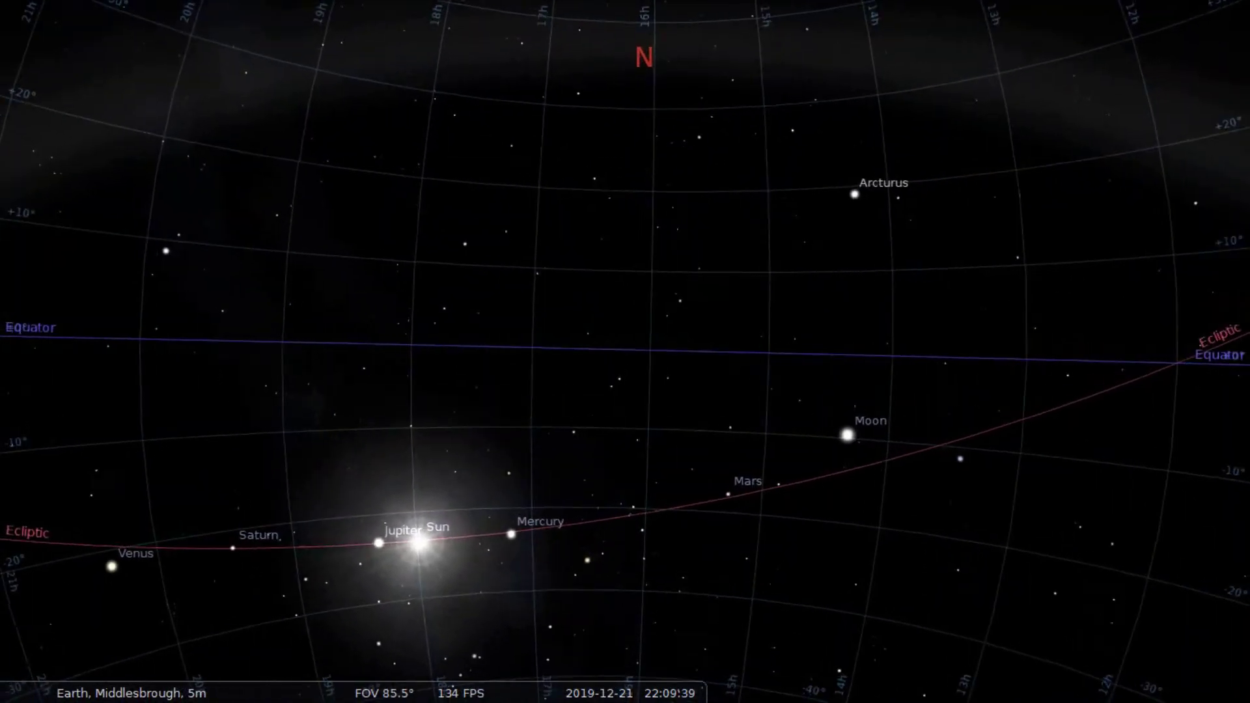
pyautogui.press('pageup')
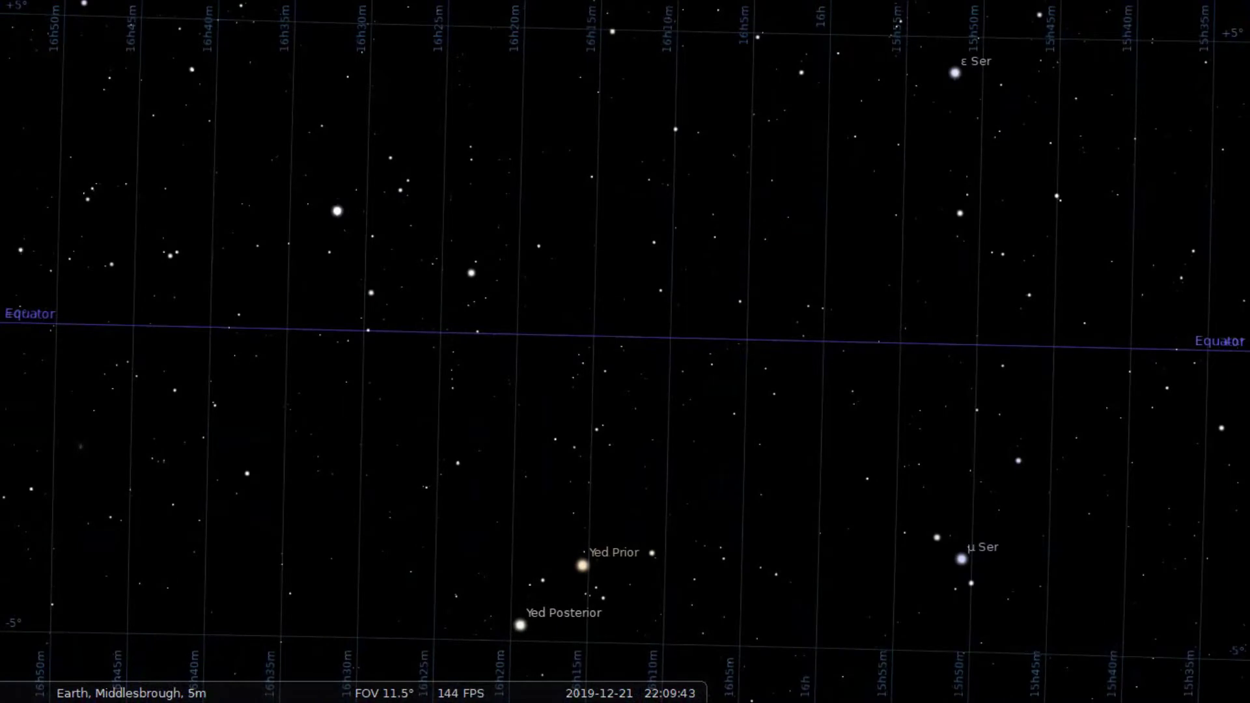
pyautogui.click(478, 331)
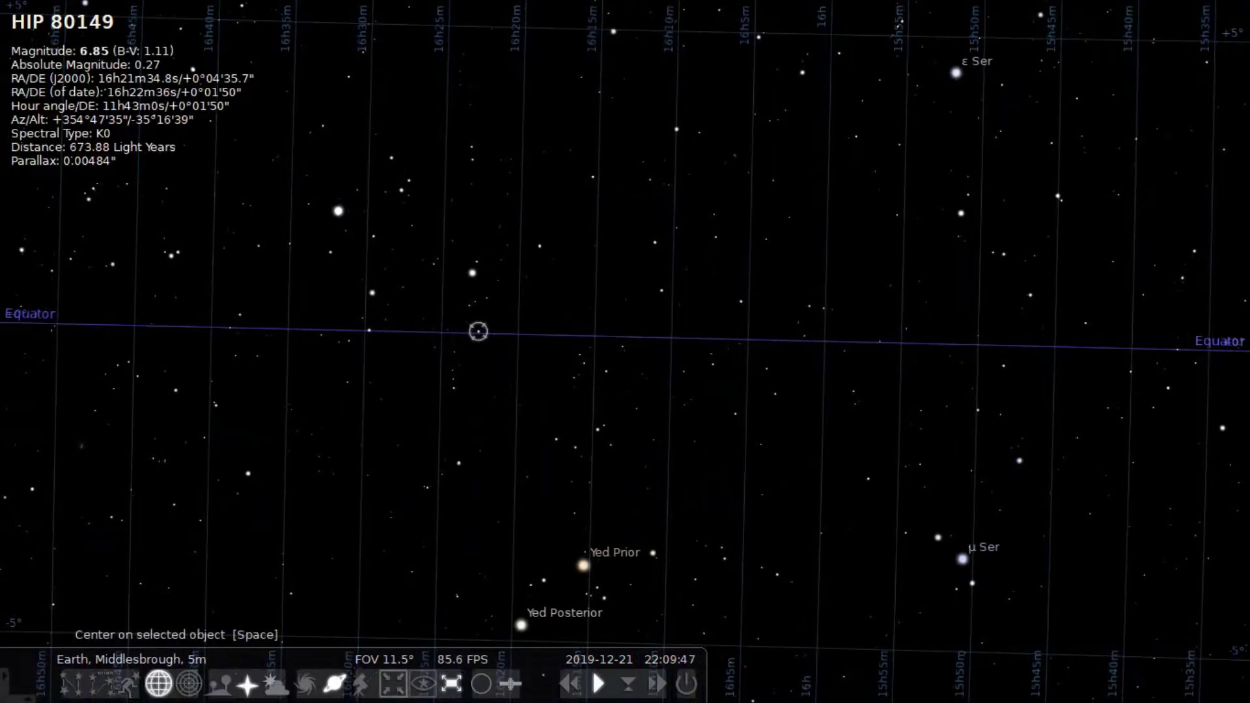
pyautogui.click(394, 684)
# Widen the field of view to about 99° around the selected star to include the Sun, Moon and planets.
pyautogui.scroll(-2, 625, 351)
pyautogui.scroll(-10, 625, 351)
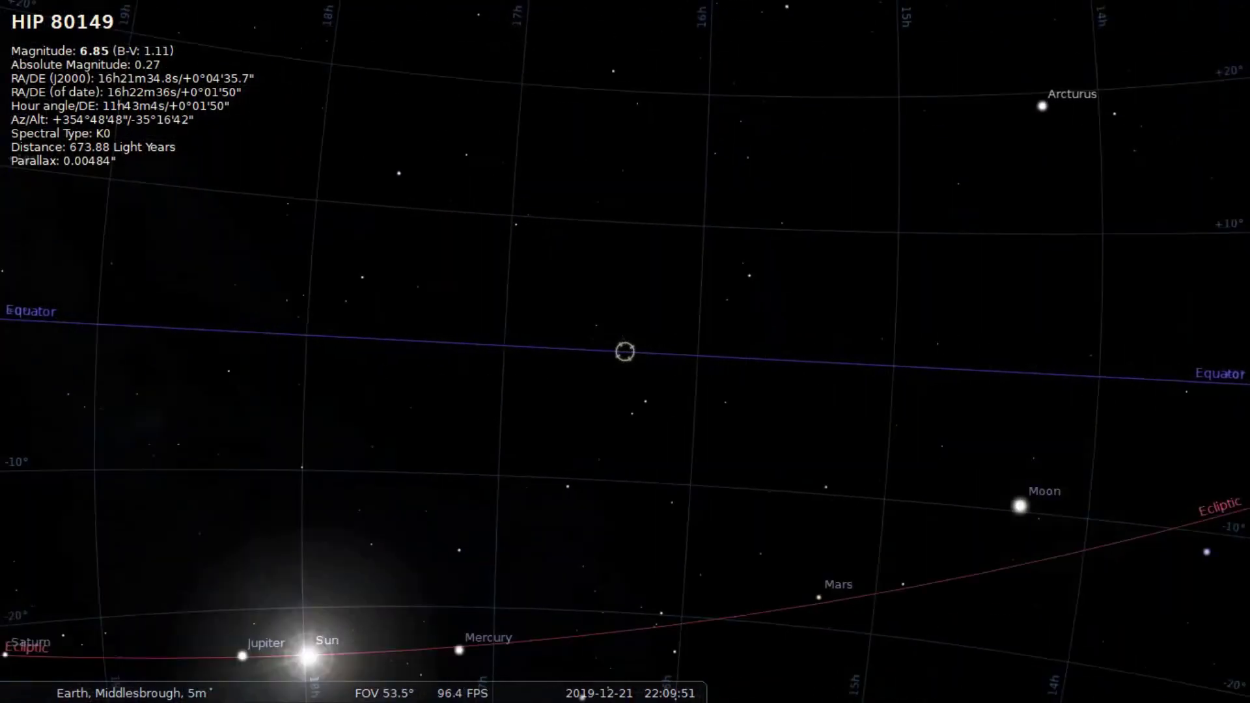
pyautogui.scroll(-2, 624, 351)
pyautogui.moveTo(423, 683)
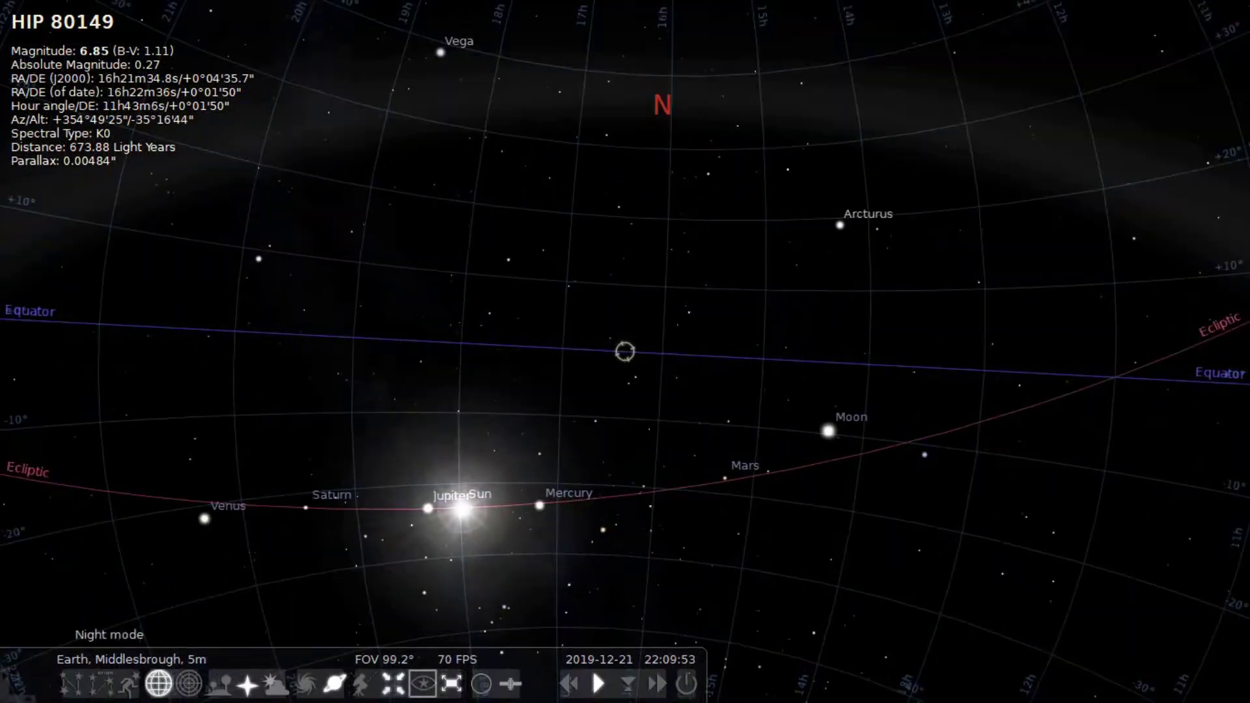
# Speed up time to advance the sky to 2019-12-26 around the selected star, and restore the normal time rate.
pyautogui.moveTo(625, 351); pyautogui.dragTo(602, 337)
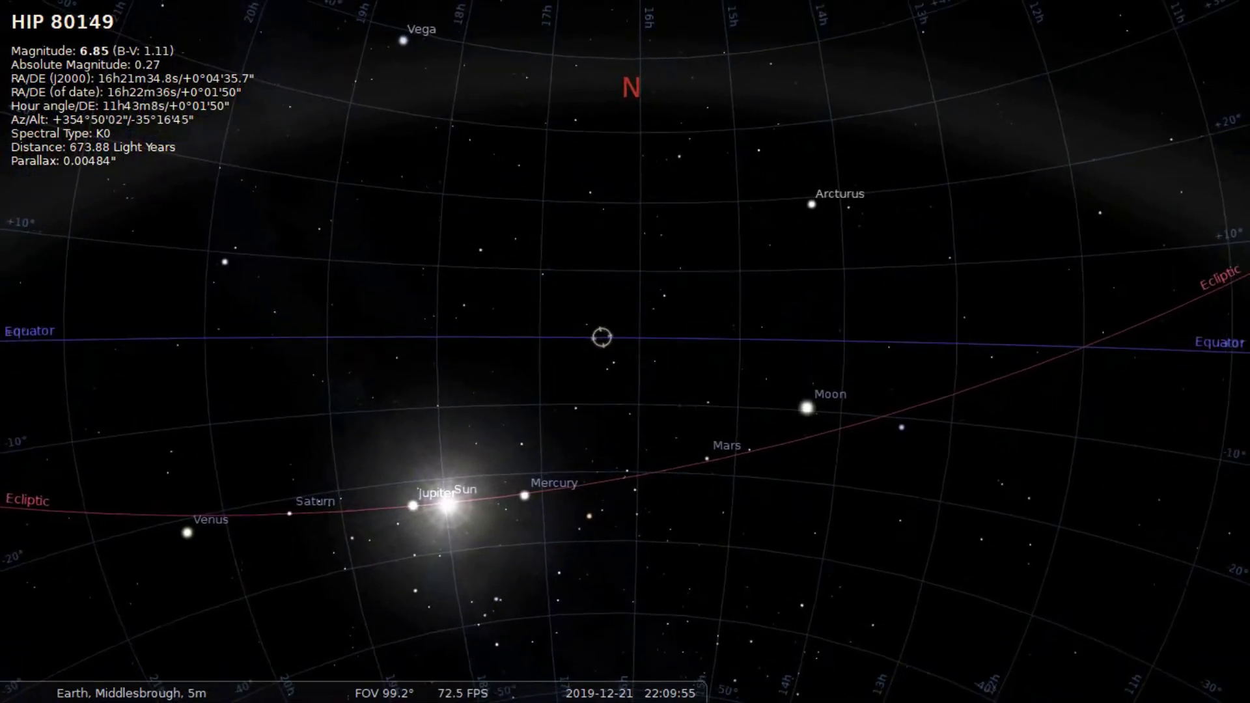
pyautogui.click(657, 684)
pyautogui.click(657, 684)
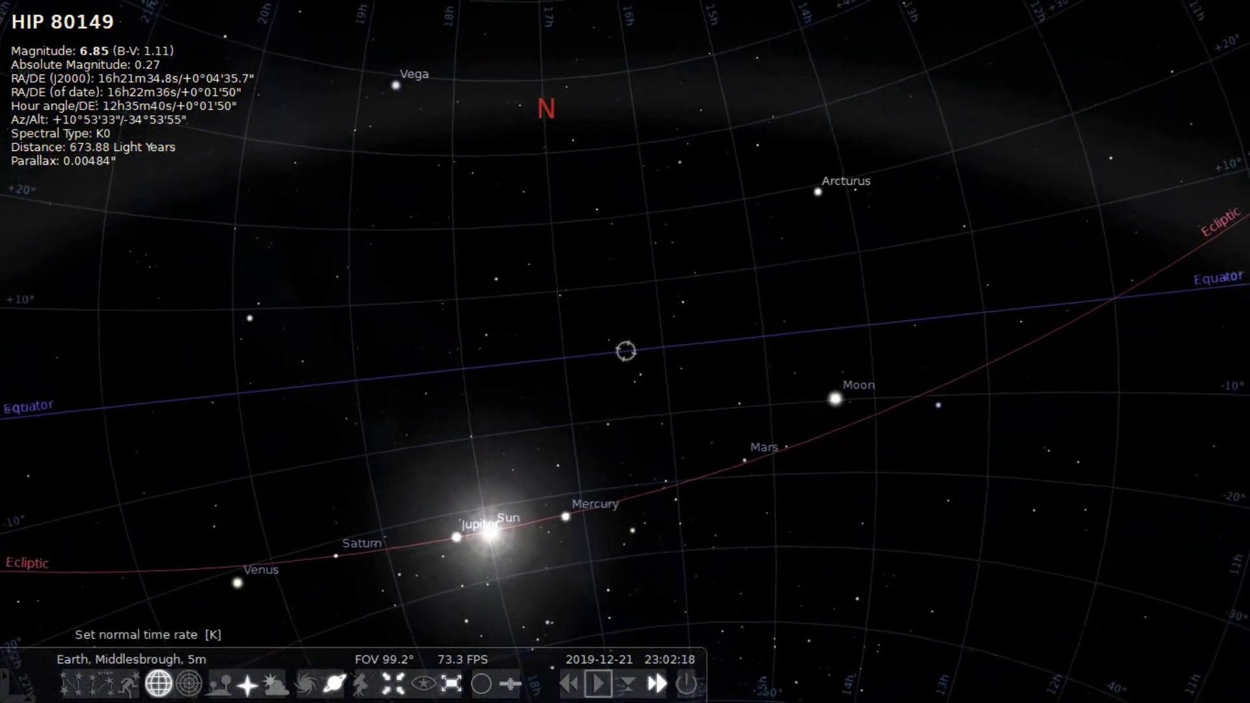
pyautogui.click(657, 683)
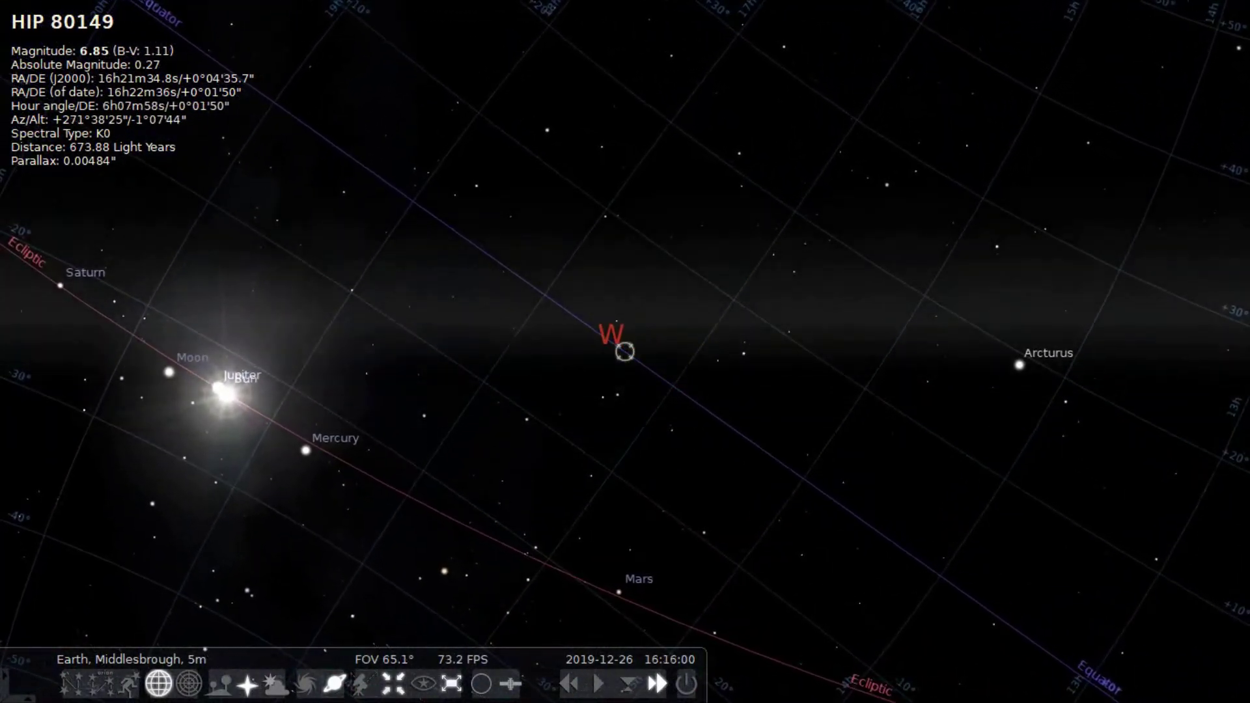
pyautogui.click(598, 683)
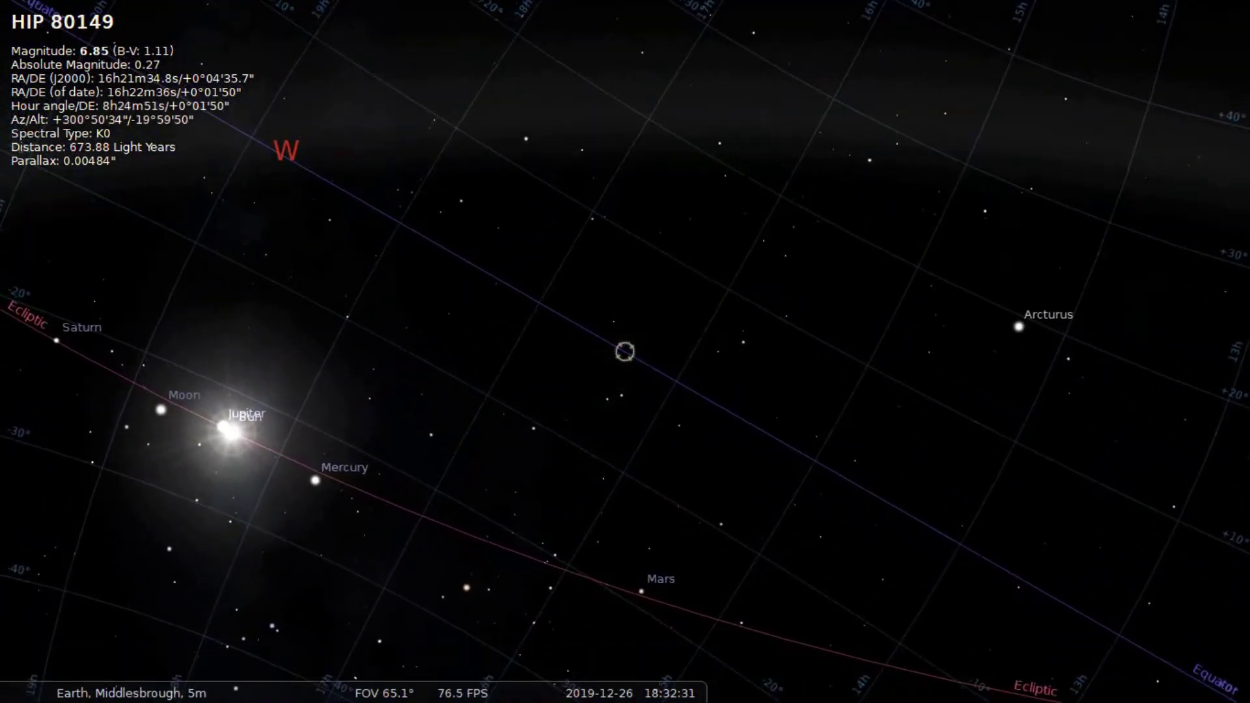
# Inspect the Moon, Jupiter and Sun at a field of view of about 22°, and widen it again to about 87°.
pyautogui.scroll(2, 625, 351)
pyautogui.moveTo(423, 351); pyautogui.dragTo(803, 403)
pyautogui.press('pageup')
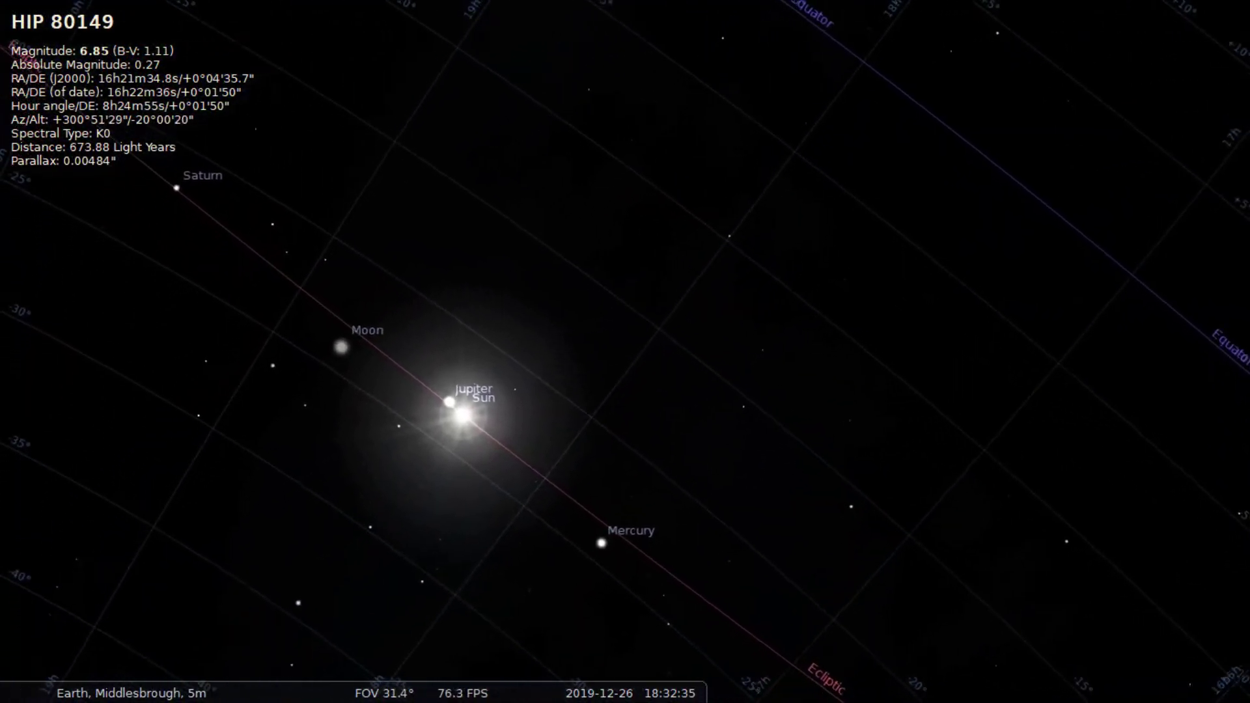
pyautogui.press('pageup')
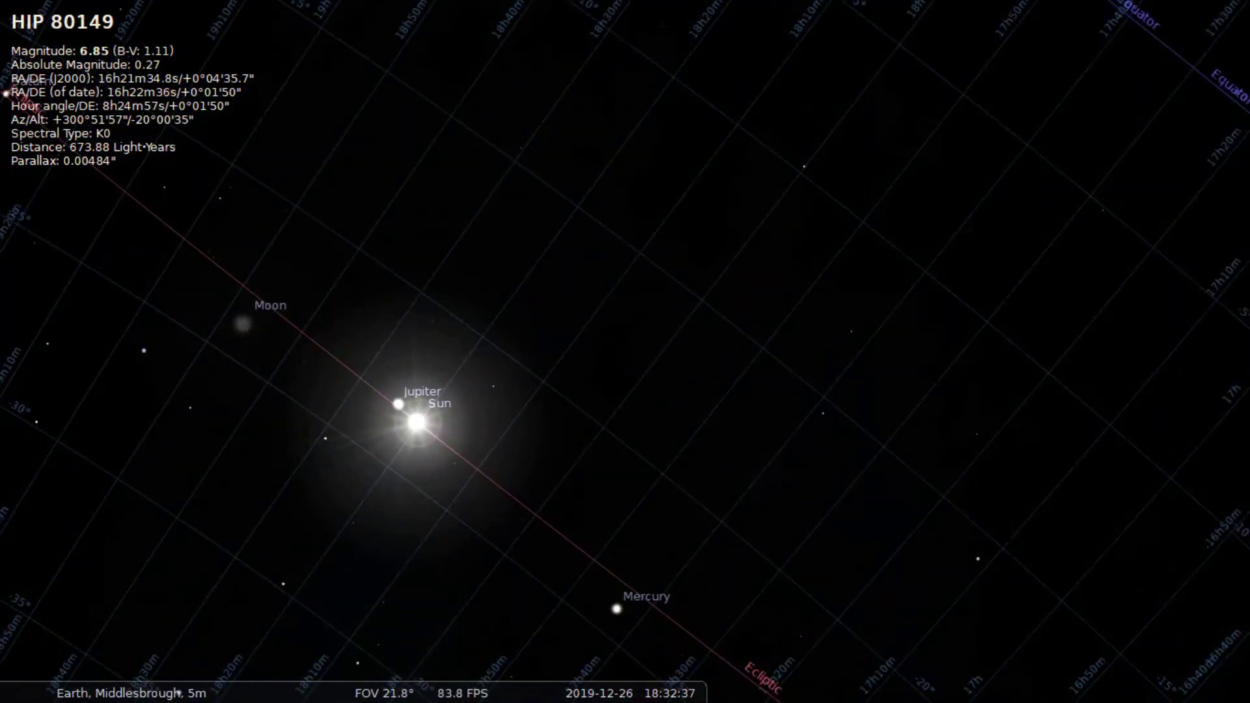
pyautogui.press('pagedown')
pyautogui.press('pagedown')
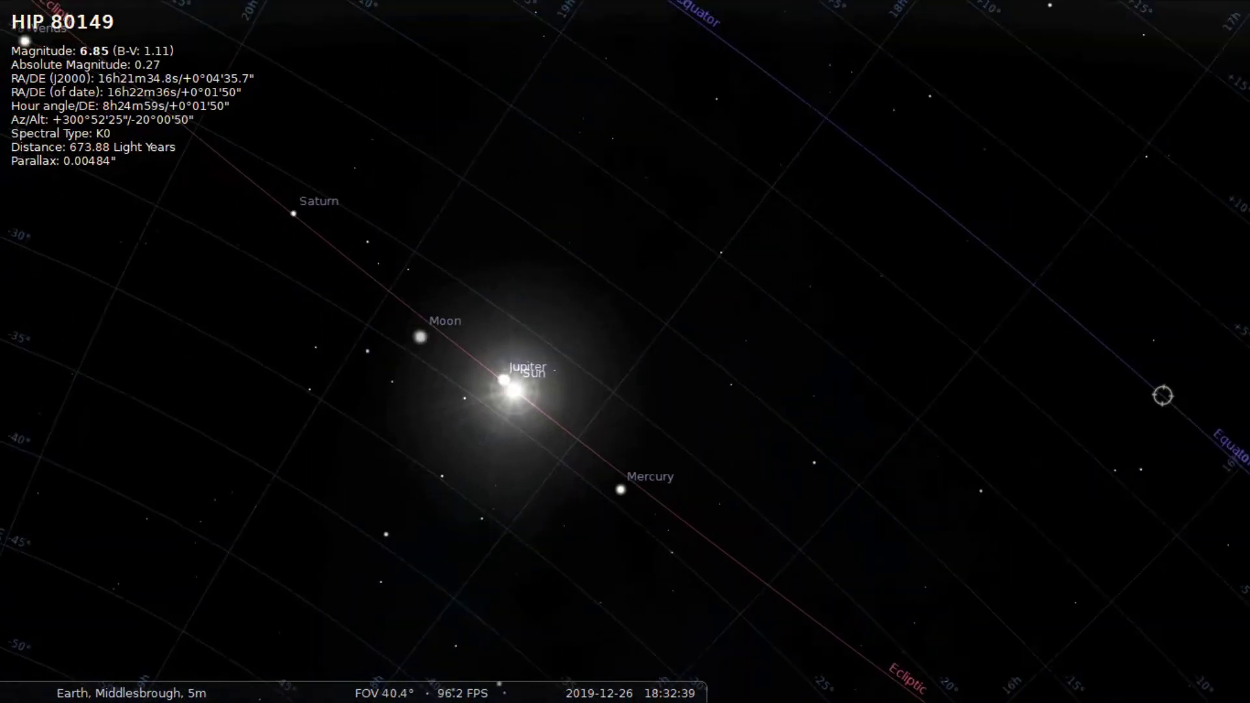
pyautogui.press('pagedown')
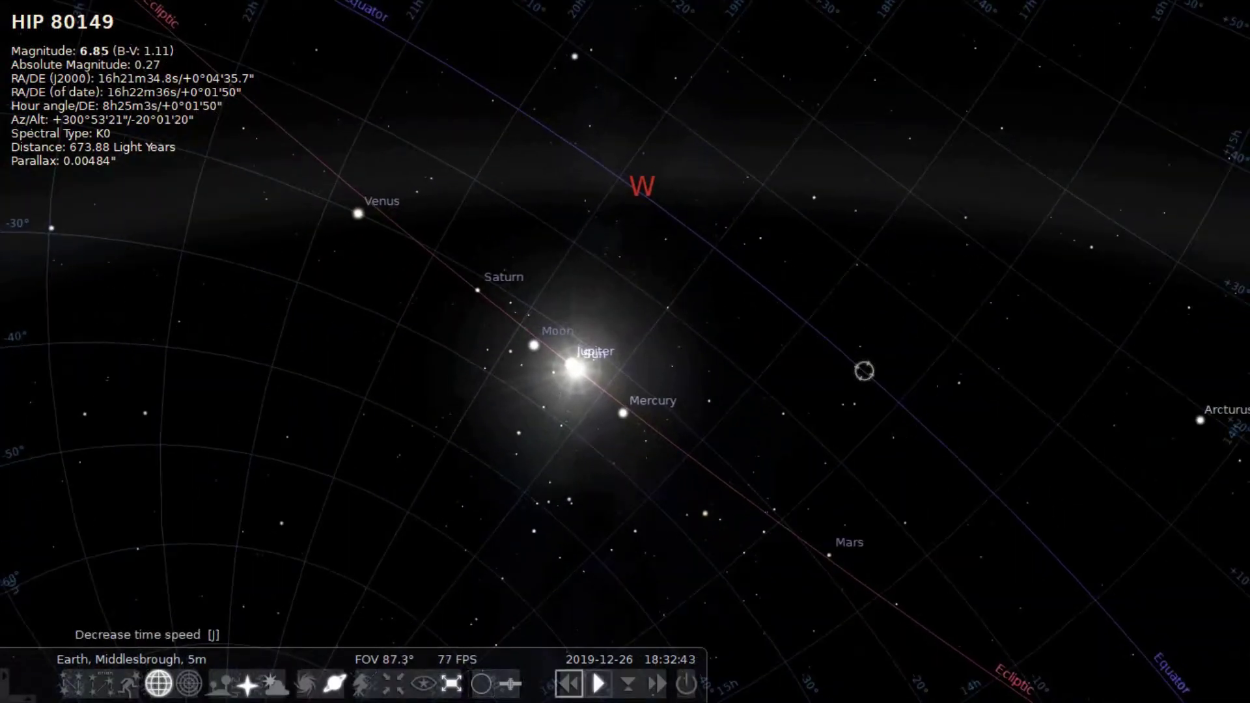
# Centre the view on the selected star again and widen the field of view to 189°.
pyautogui.click(393, 683)
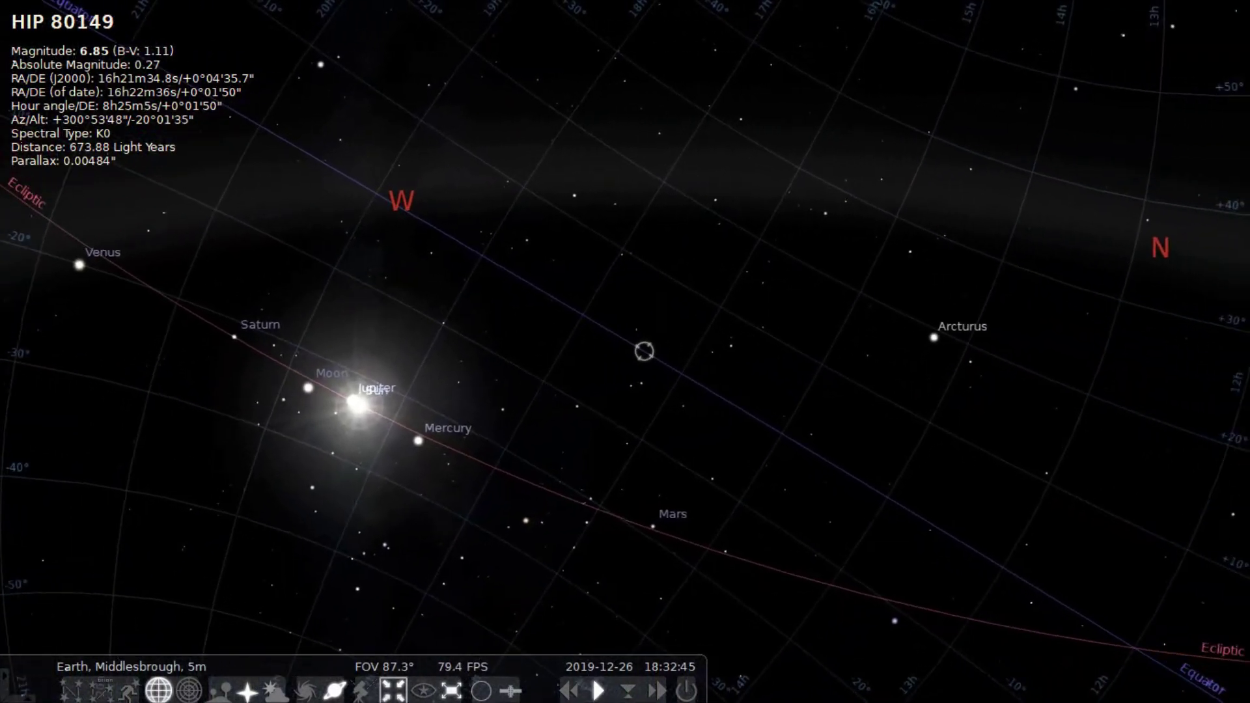
pyautogui.press('pagedown')
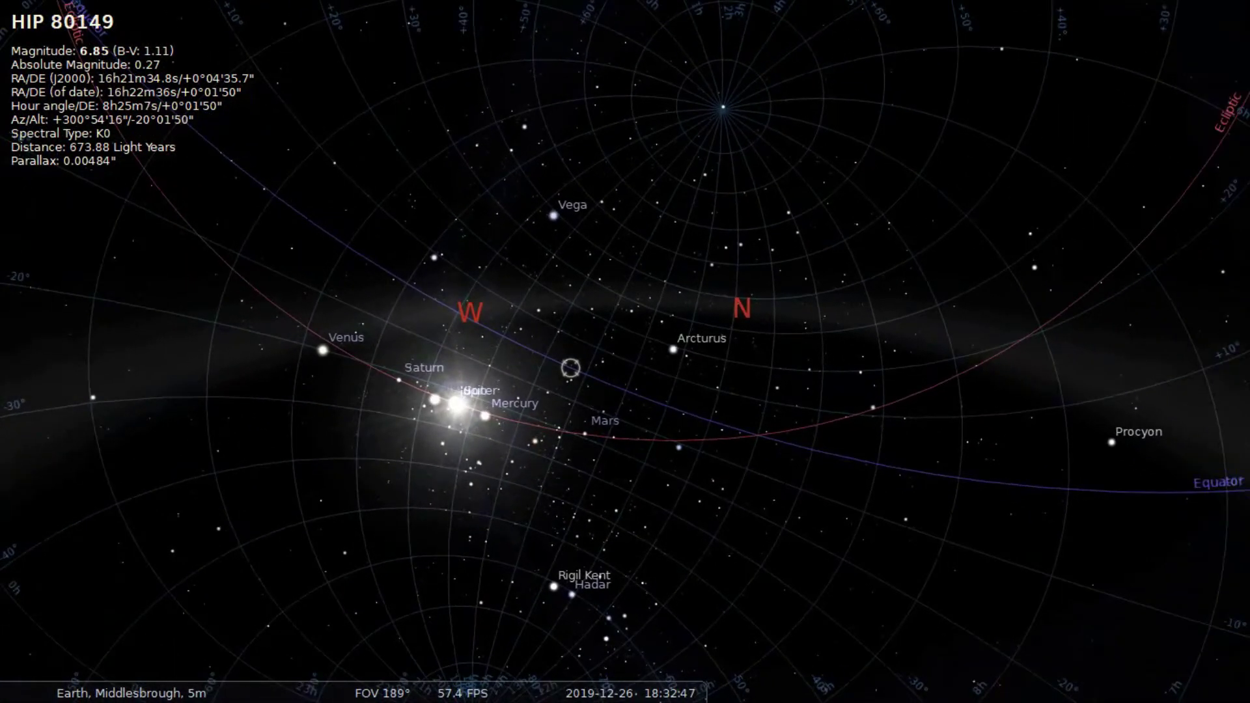
pyautogui.moveTo(577, 389); pyautogui.dragTo(497, 326)
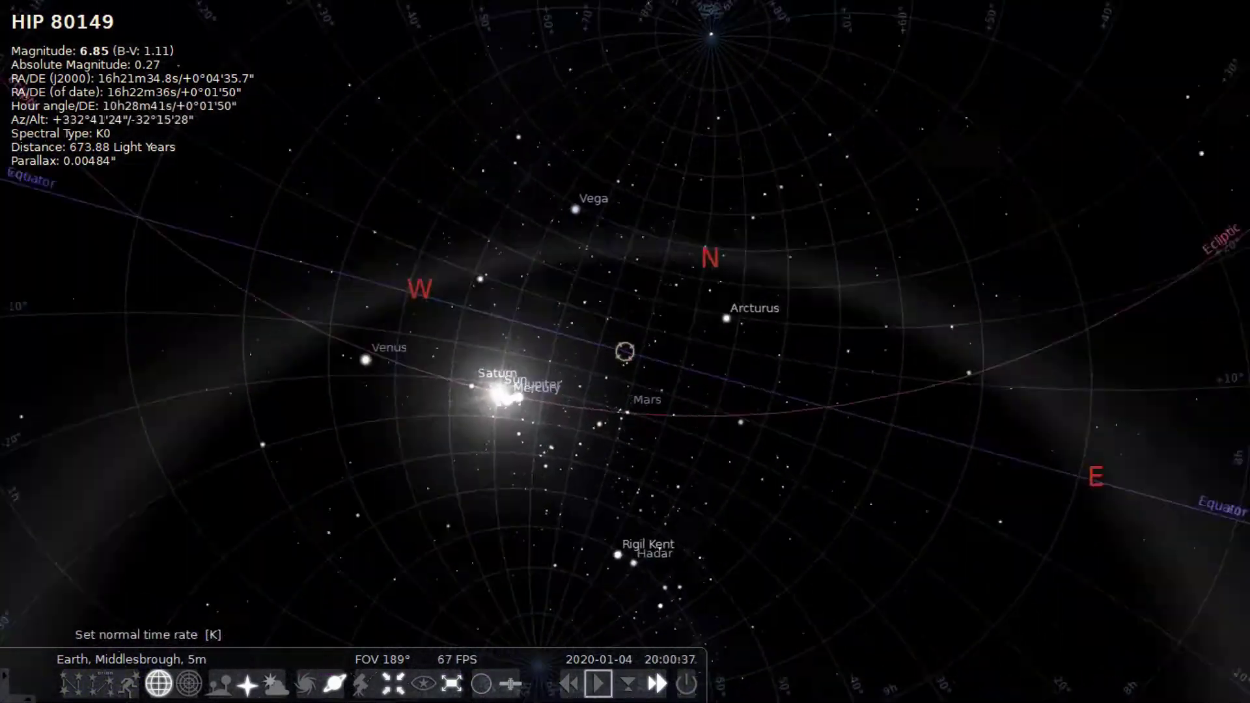
# Return time to the normal rate at 2020-01-06, and advance it quickly to 2020-01-19 before restoring the normal rate again.
pyautogui.click(598, 684)
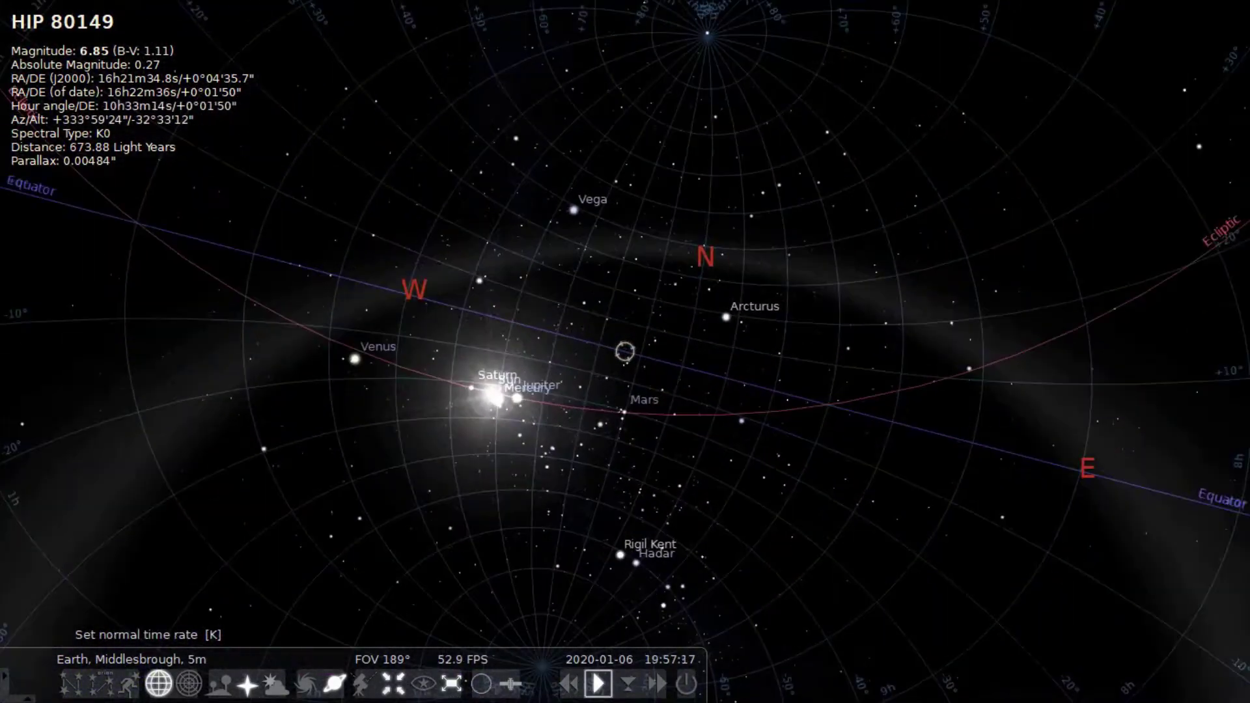
pyautogui.press('Left')
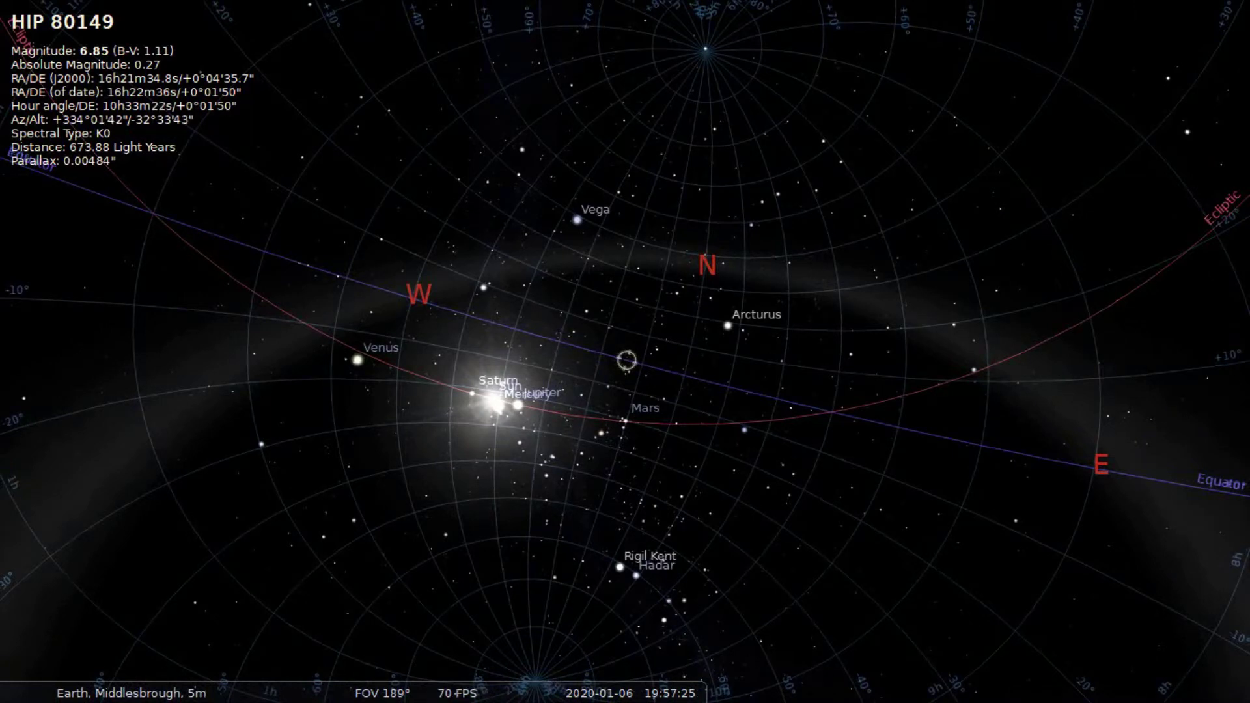
pyautogui.moveTo(656, 684)
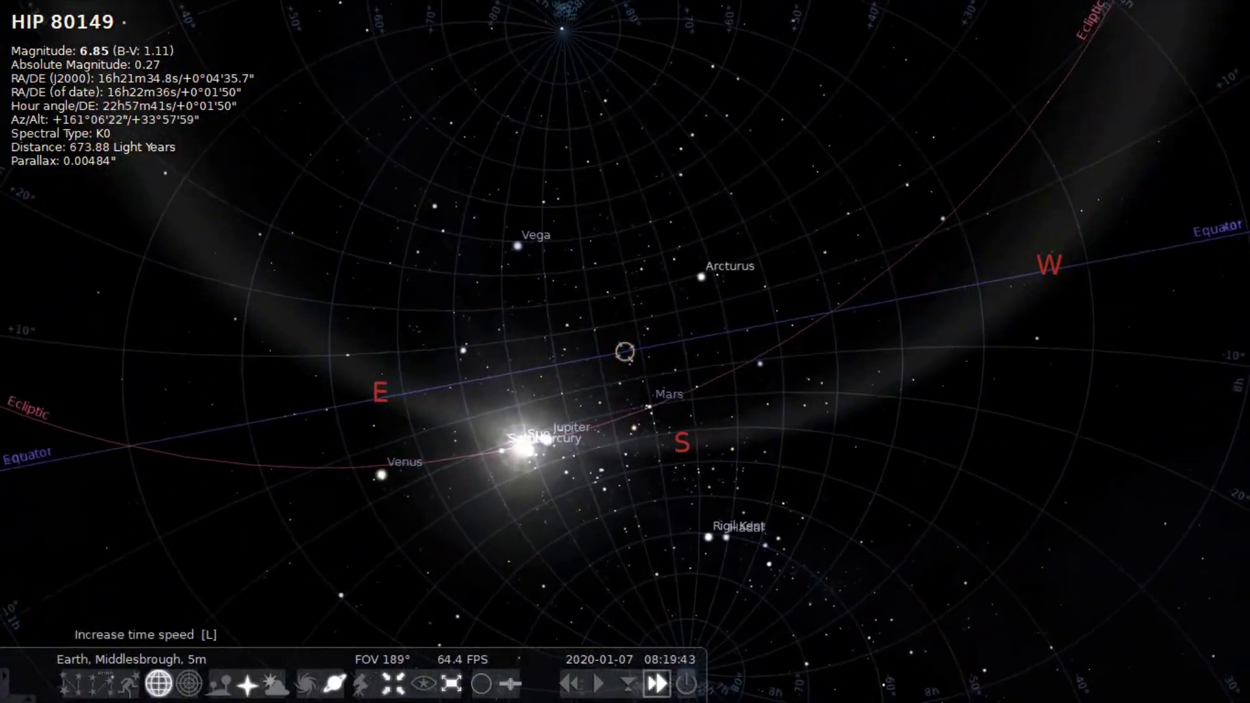
pyautogui.click(656, 683)
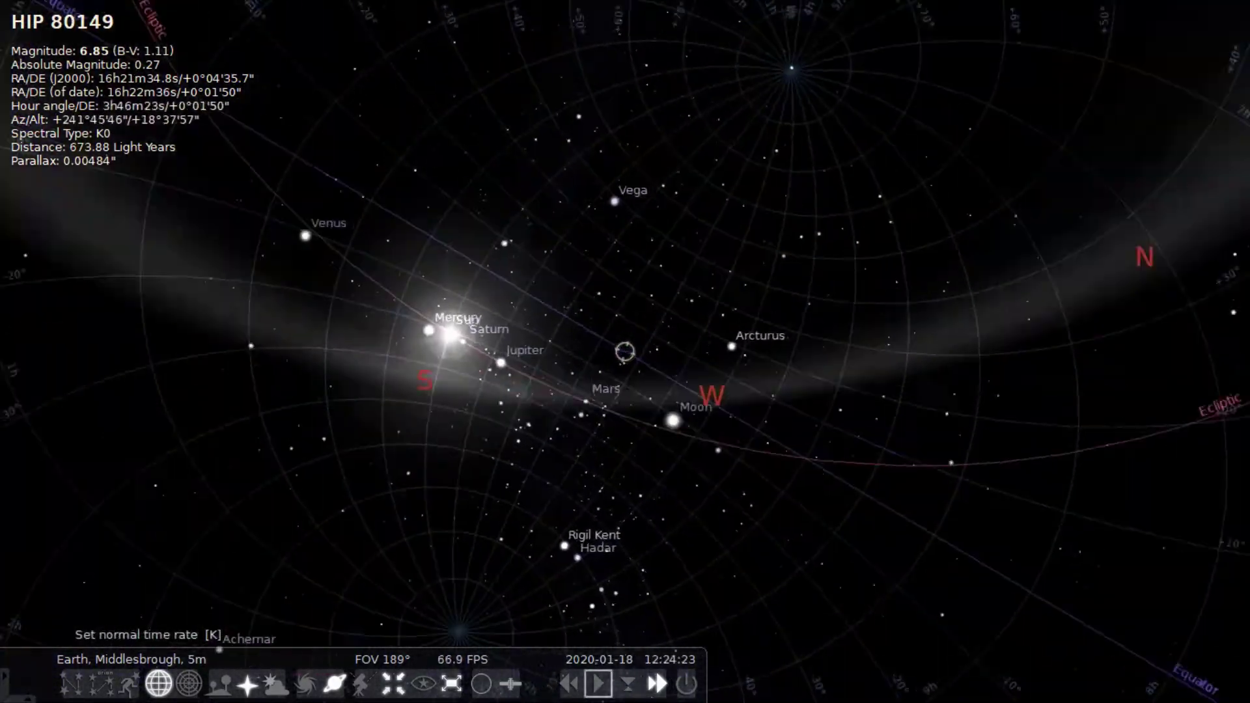
pyautogui.click(597, 684)
# Shift the view to the Sun and narrow the field of view to 109° around the ecliptic and equator crossing near Venus.
pyautogui.moveTo(589, 402)
pyautogui.mouseDown()
pyautogui.moveTo(653, 388)
pyautogui.moveTo(695, 358)
pyautogui.moveTo(693, 389)
pyautogui.mouseUp()
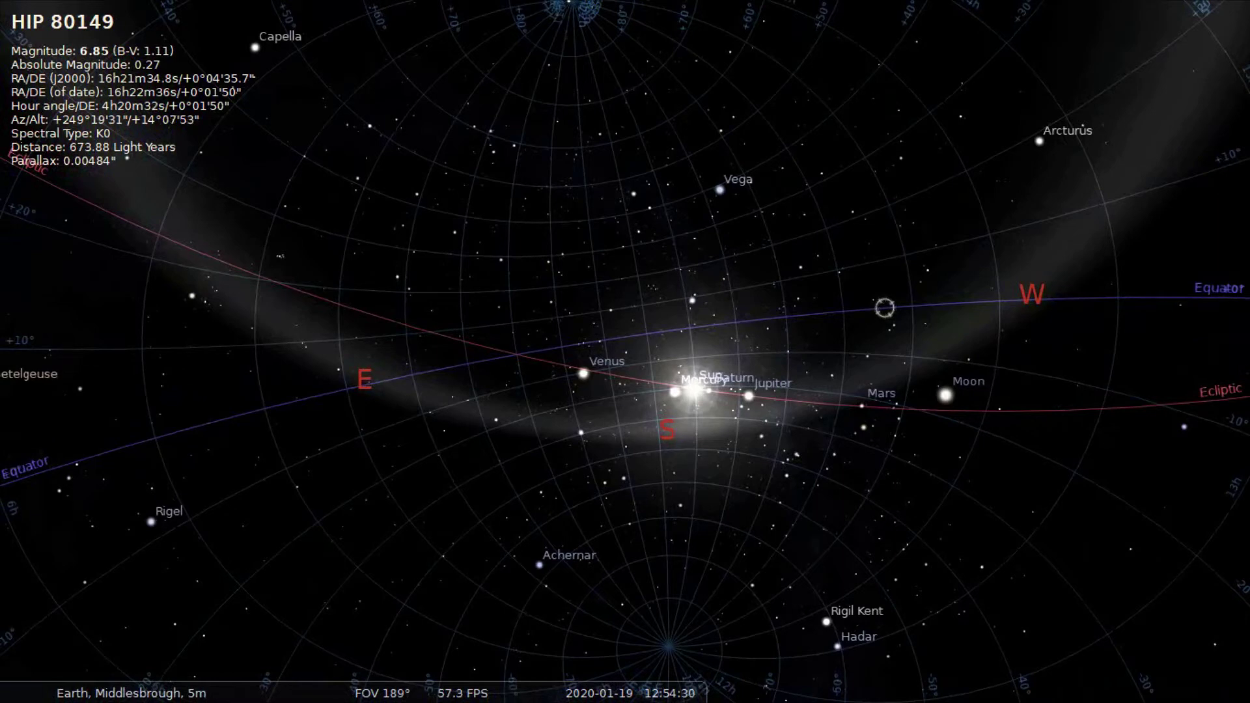
pyautogui.scroll(1, 693, 390)
pyautogui.moveTo(693, 390); pyautogui.dragTo(736, 412)
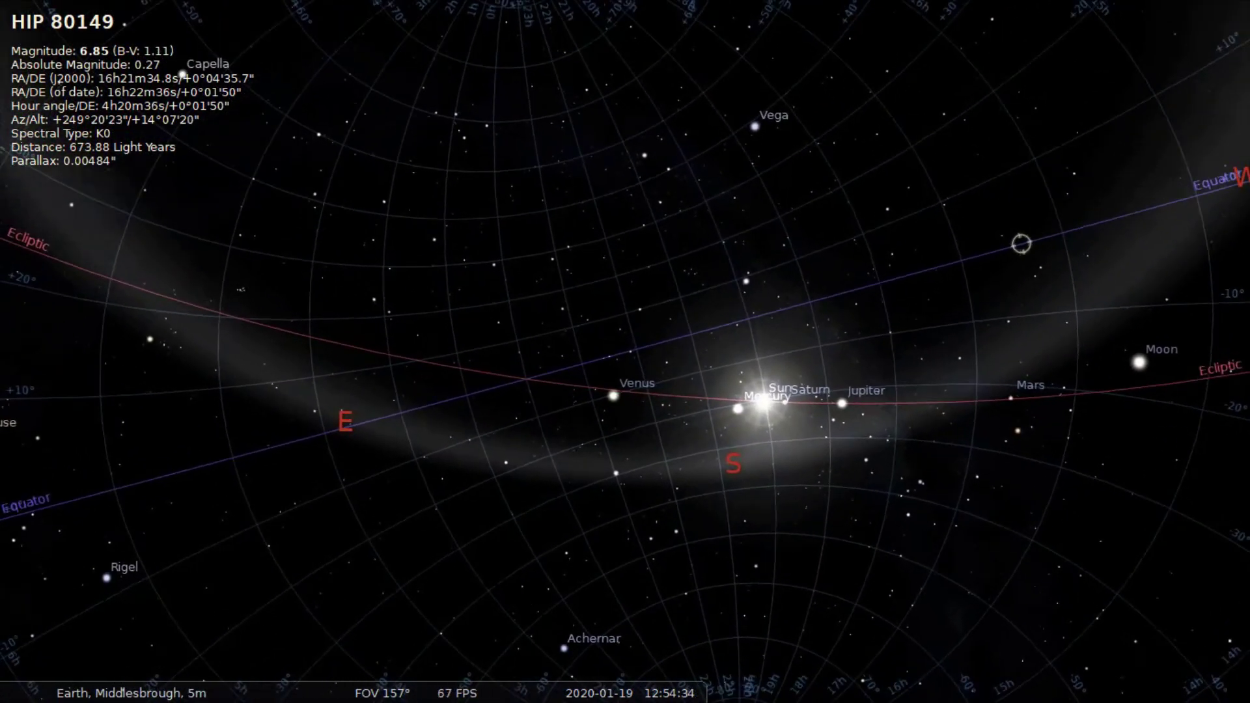
pyautogui.press('pageup')
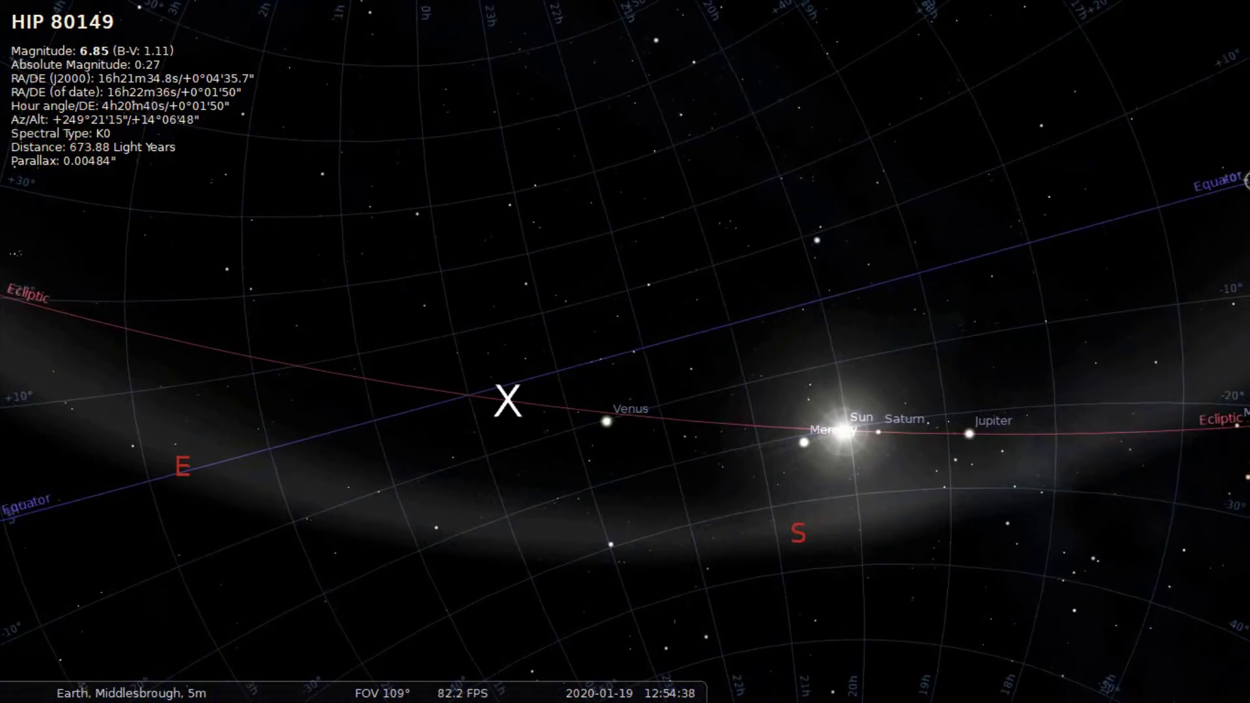
pyautogui.press('Left')
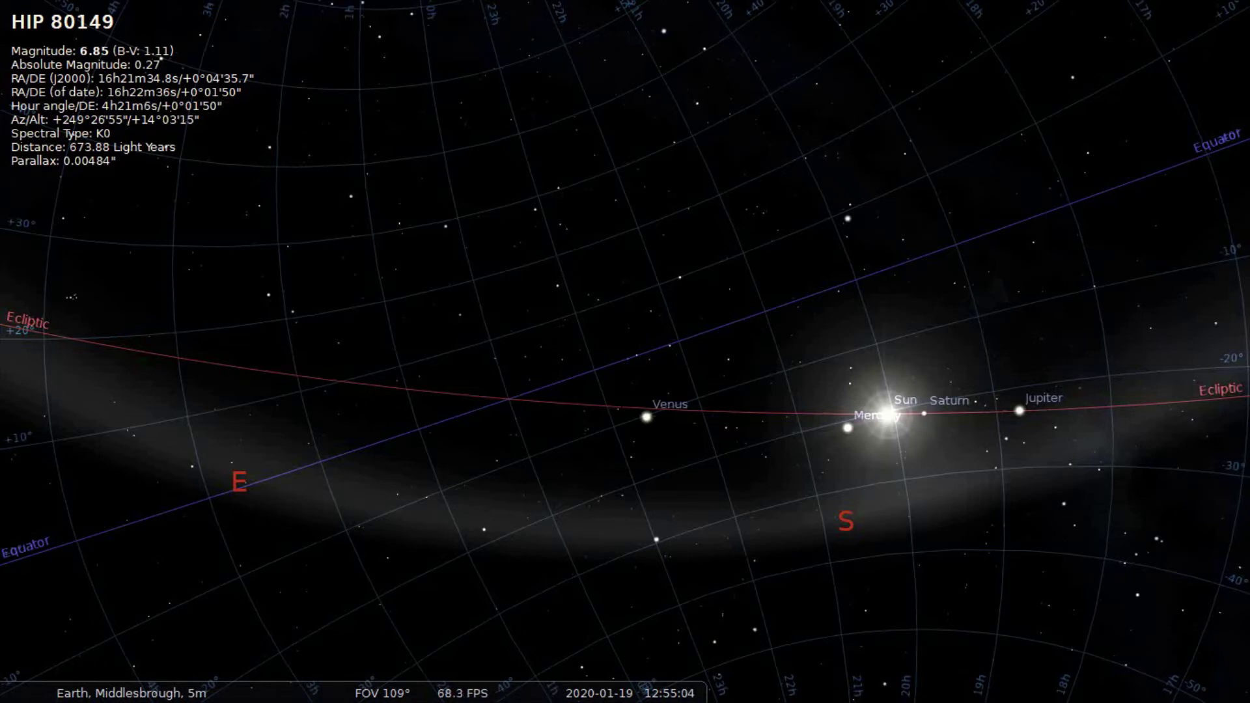
# Examine the crossing of the ecliptic and the celestial equator beside Venus, and the two lines' paths on either side of it.
pyautogui.moveTo(625, 351); pyautogui.dragTo(671, 379)
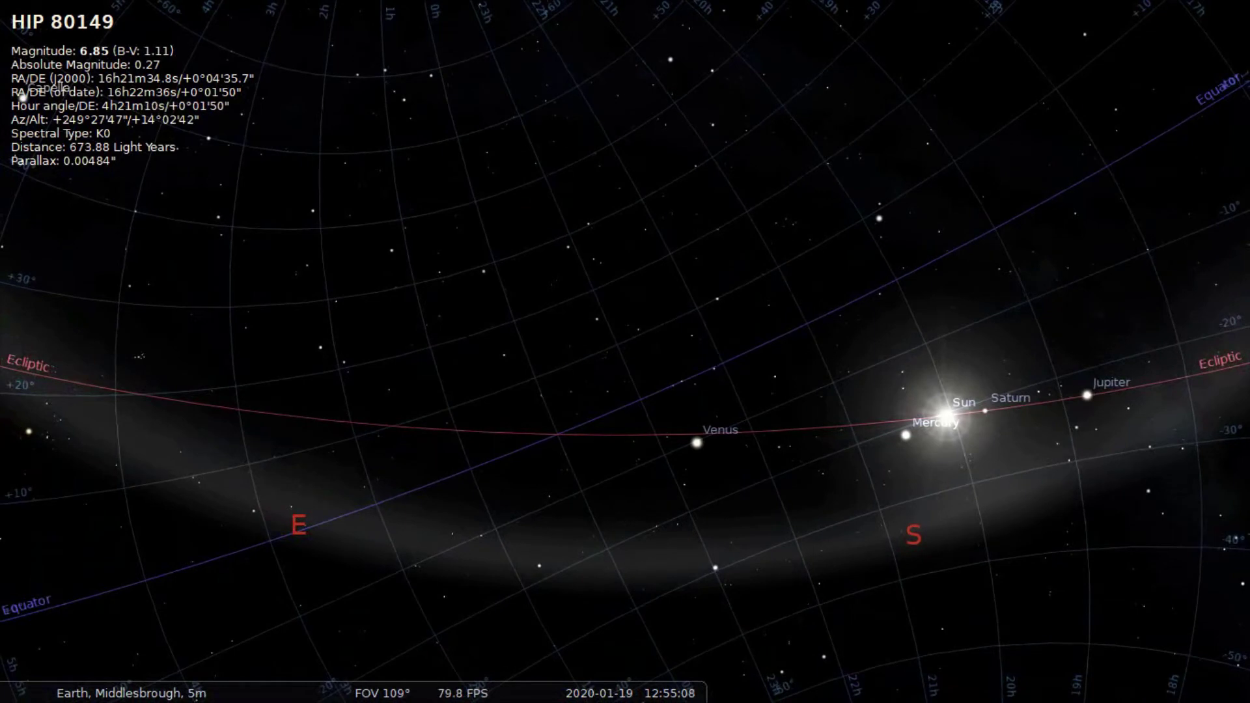
pyautogui.moveTo(416, 685)
pyautogui.moveTo(624, 352); pyautogui.dragTo(673, 316)
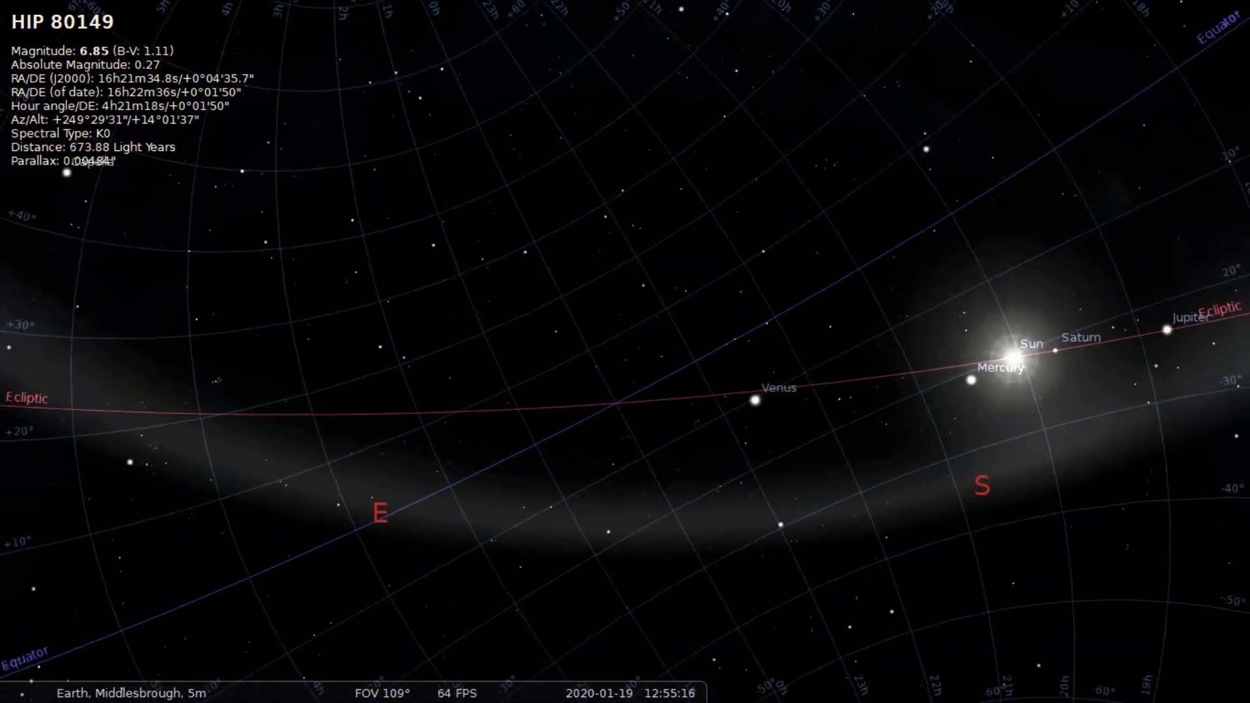
pyautogui.press('Left')
pyautogui.press('Down')
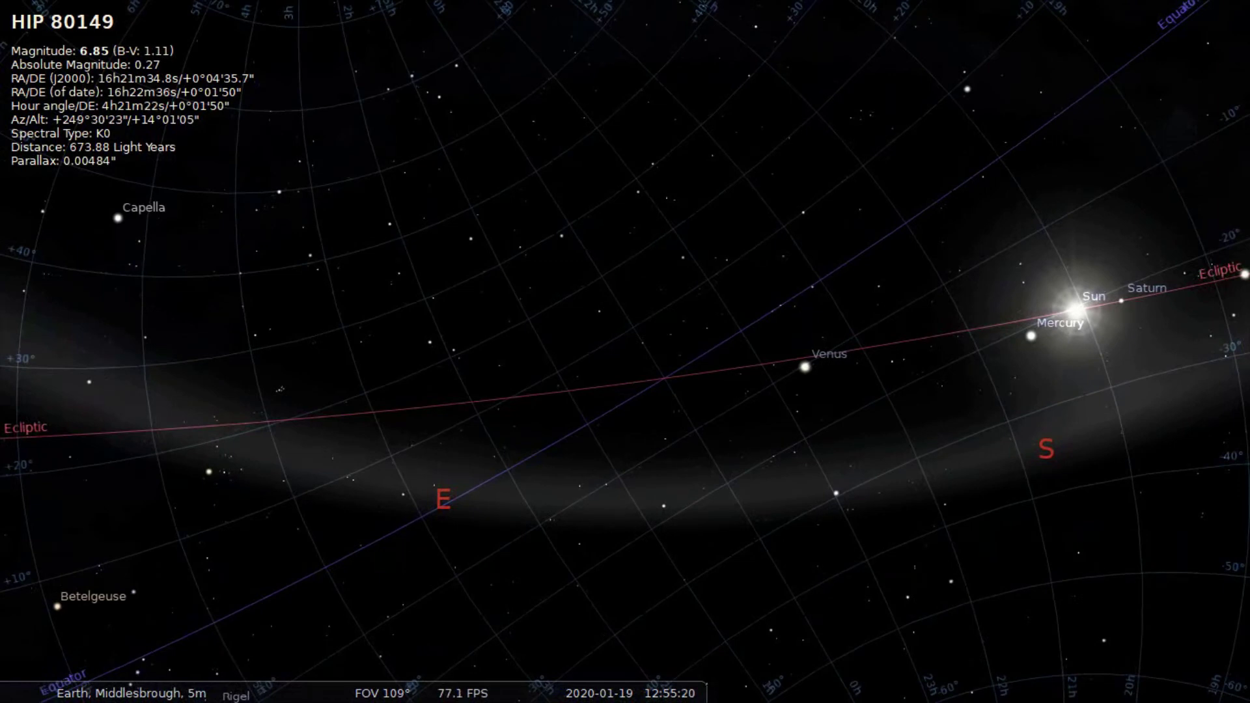
pyautogui.press('Left')
pyautogui.press('Right')
pyautogui.press('Down')
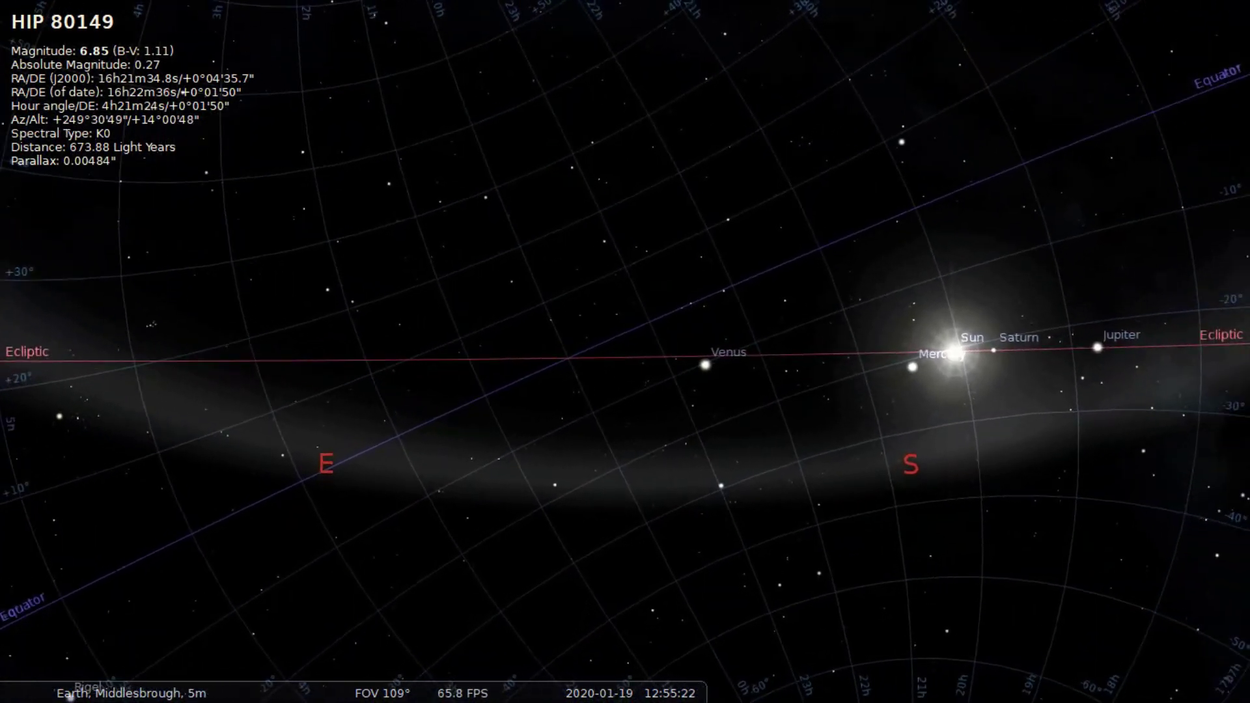
pyautogui.press('Up')
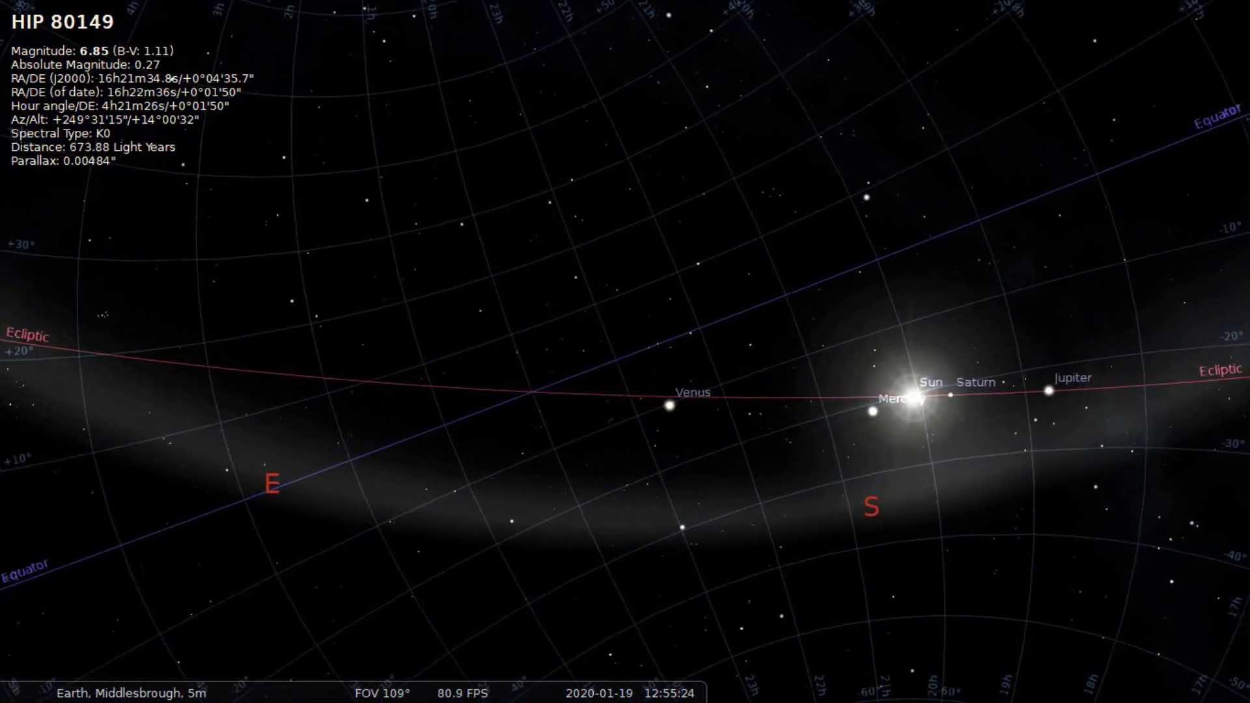
pyautogui.press('Left')
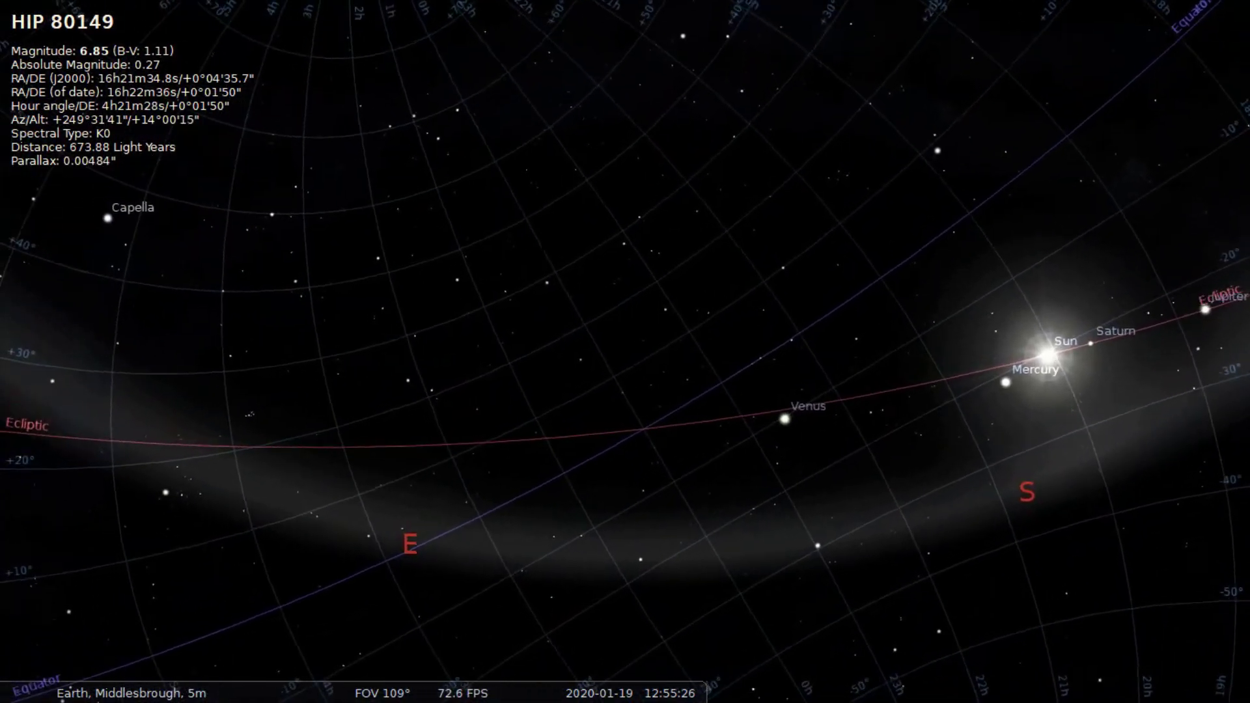
# Follow the ecliptic from Venus past the east point to Capella and Betelgeuse, ending at a field of view of 103°.
pyautogui.press('pagedown')
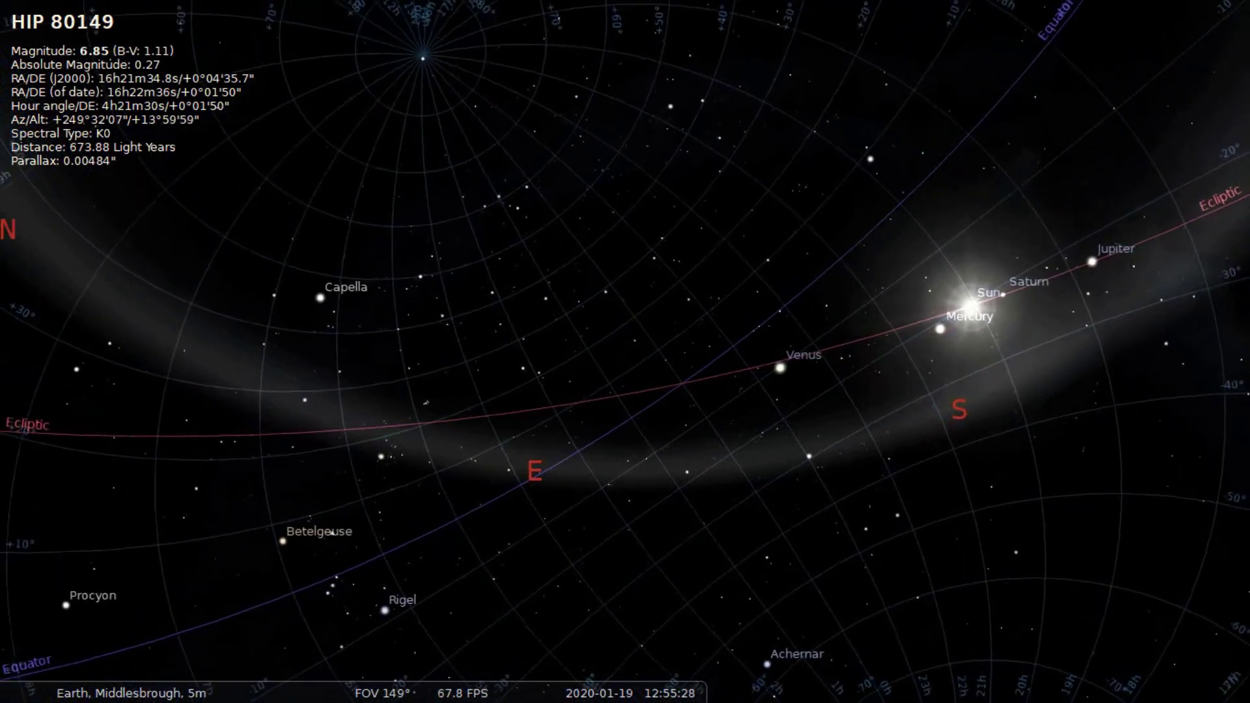
pyautogui.press('Left')
pyautogui.press('Left')
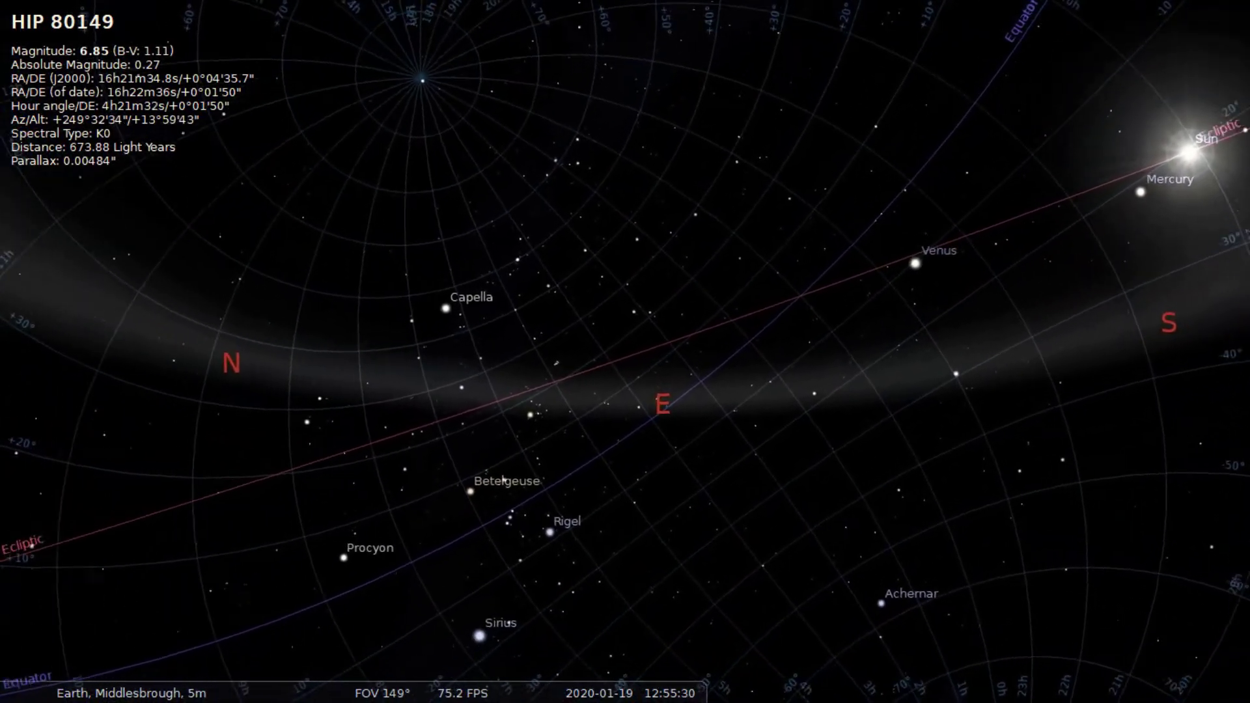
pyautogui.press('Left')
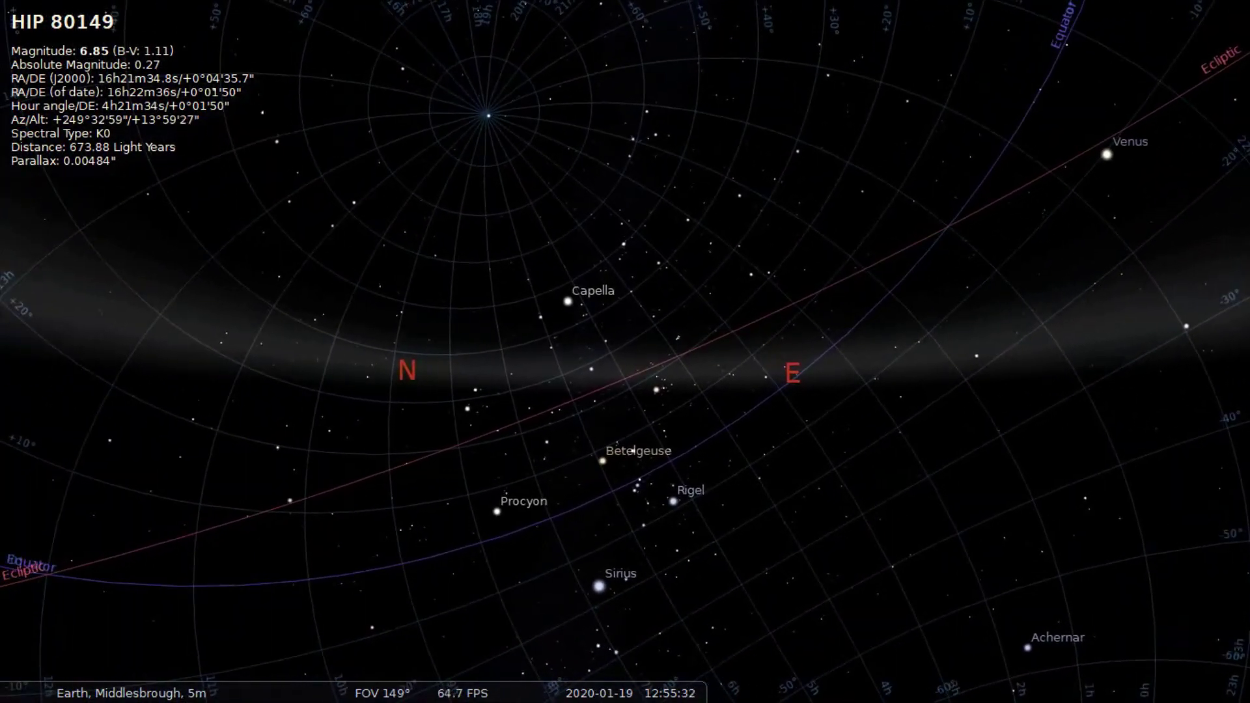
pyautogui.press('pageup')
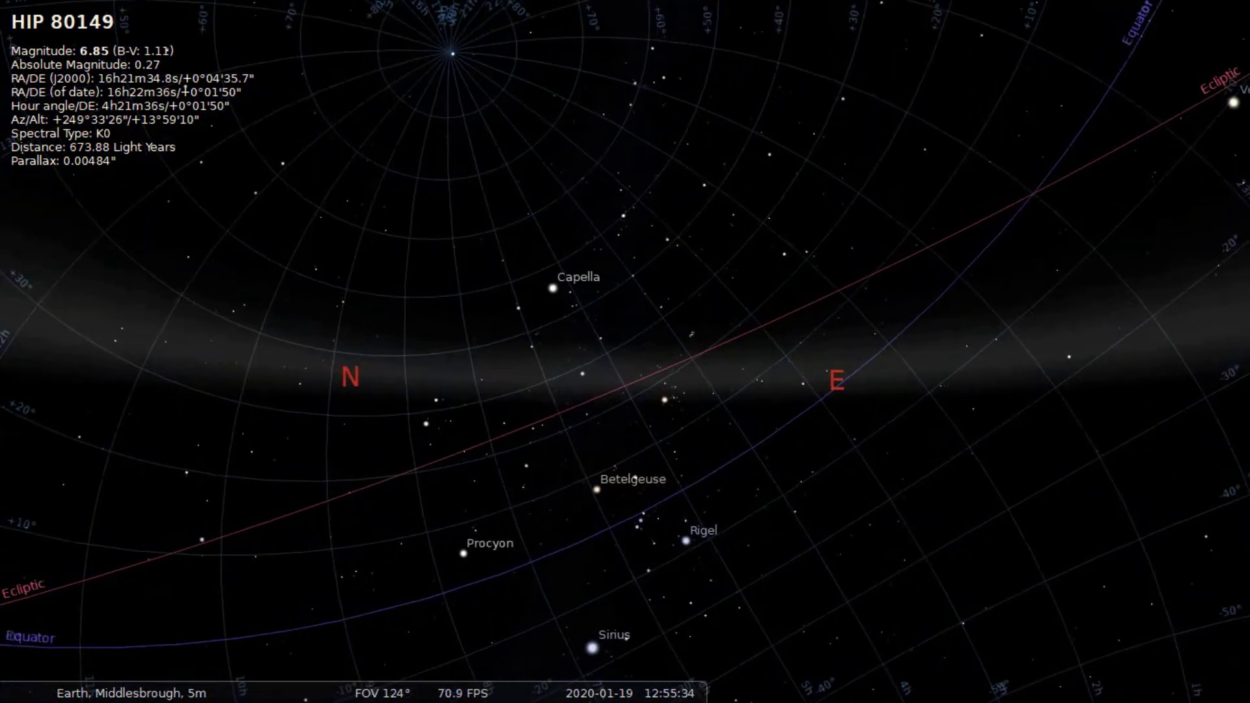
pyautogui.press('pageup')
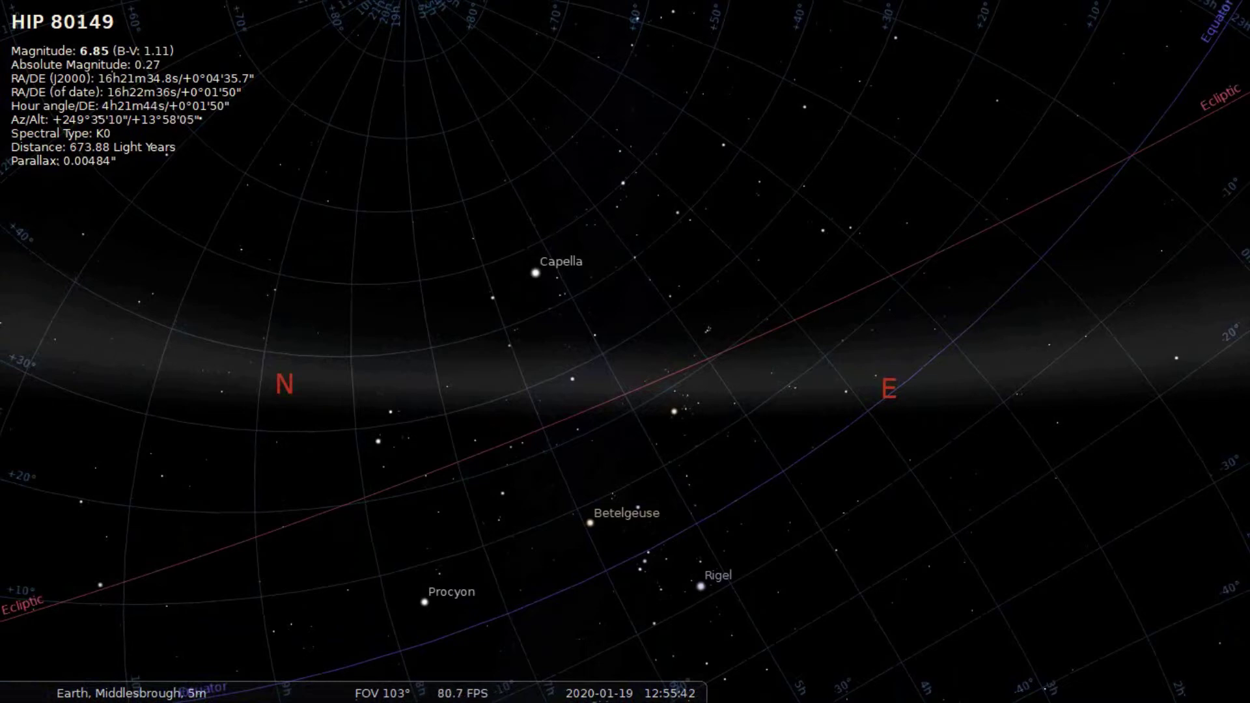
# Continue along the ecliptic past Procyon to its other crossing with the equator, between the north and west points.
pyautogui.moveTo(625, 391); pyautogui.dragTo(736, 359)
pyautogui.press('Left')
pyautogui.press('Down')
pyautogui.press('Left')
pyautogui.press('Left')
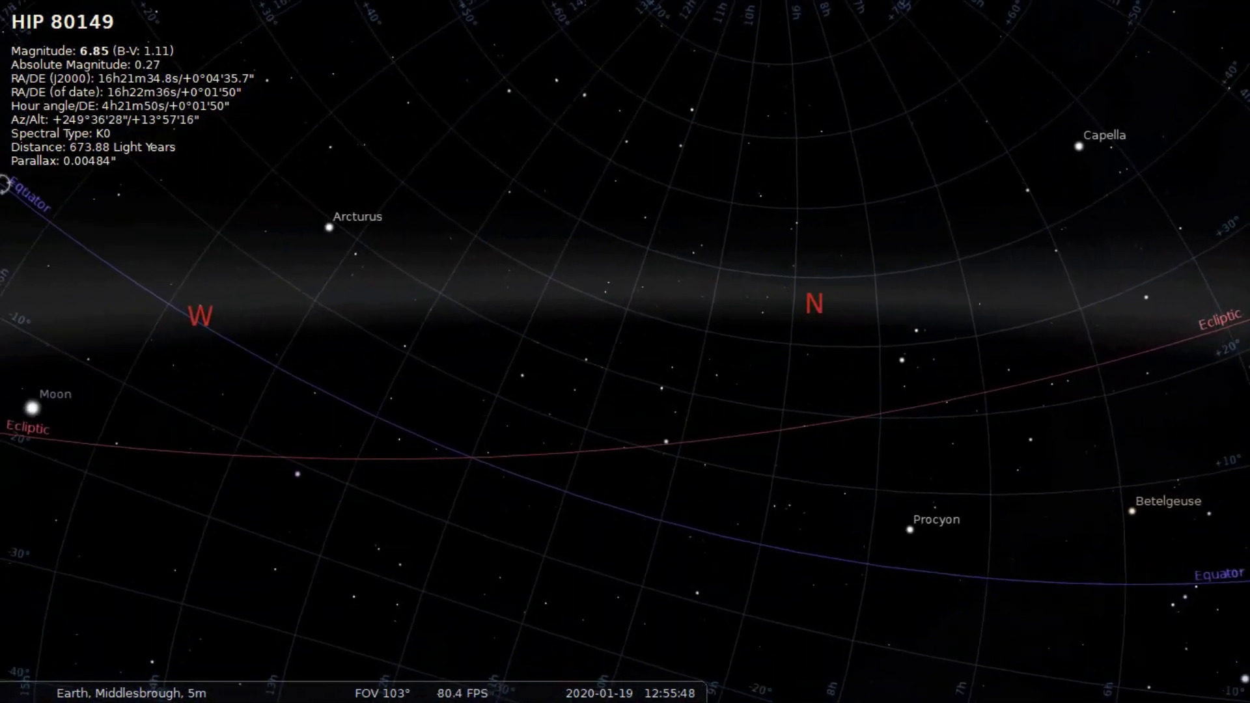
# Examine the crossing near Spica at a field of view of about 72°, and return along the ecliptic to the Moon, planets and Sun.
pyautogui.press('pageup')
pyautogui.press('Left')
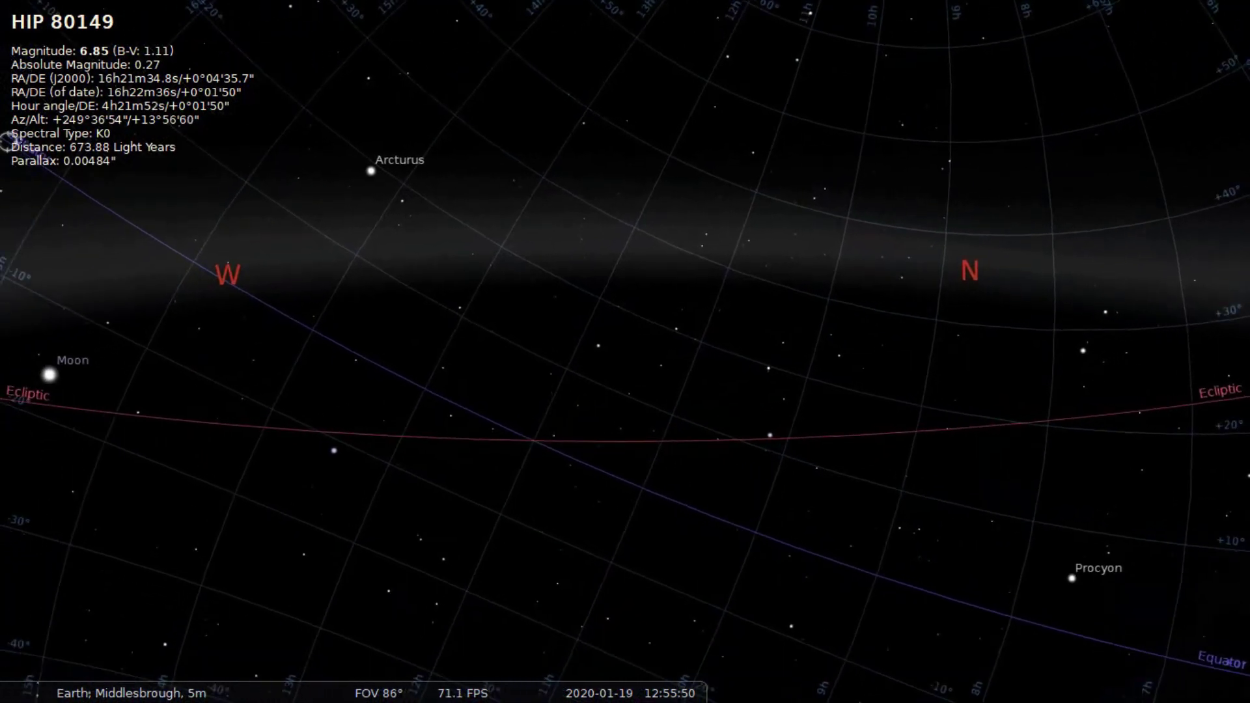
pyautogui.press('pageup')
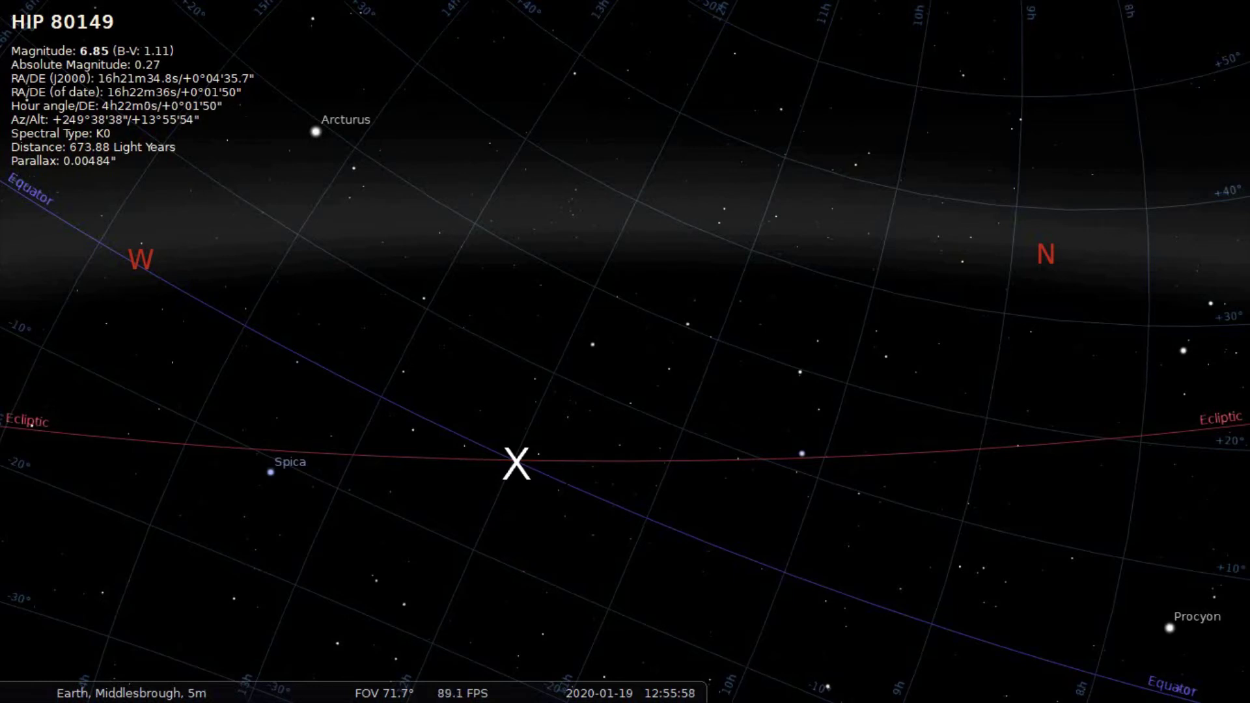
pyautogui.press('Left')
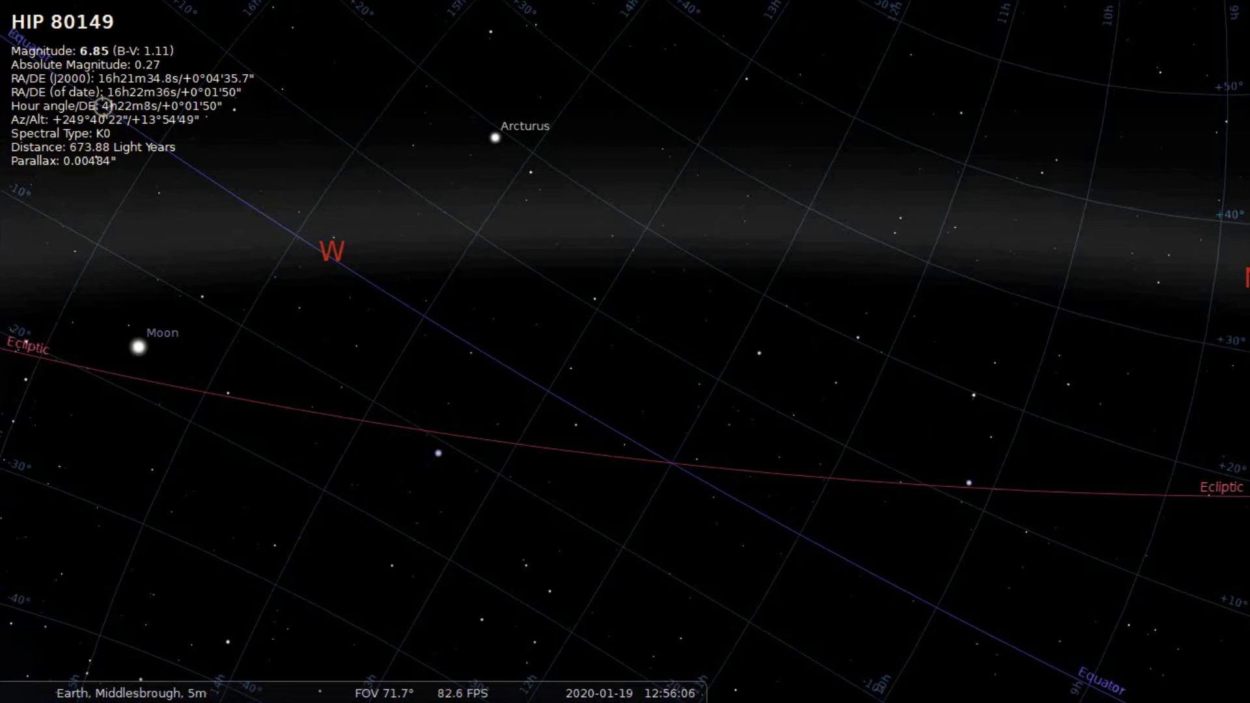
pyautogui.moveTo(521, 351); pyautogui.dragTo(1064, 473)
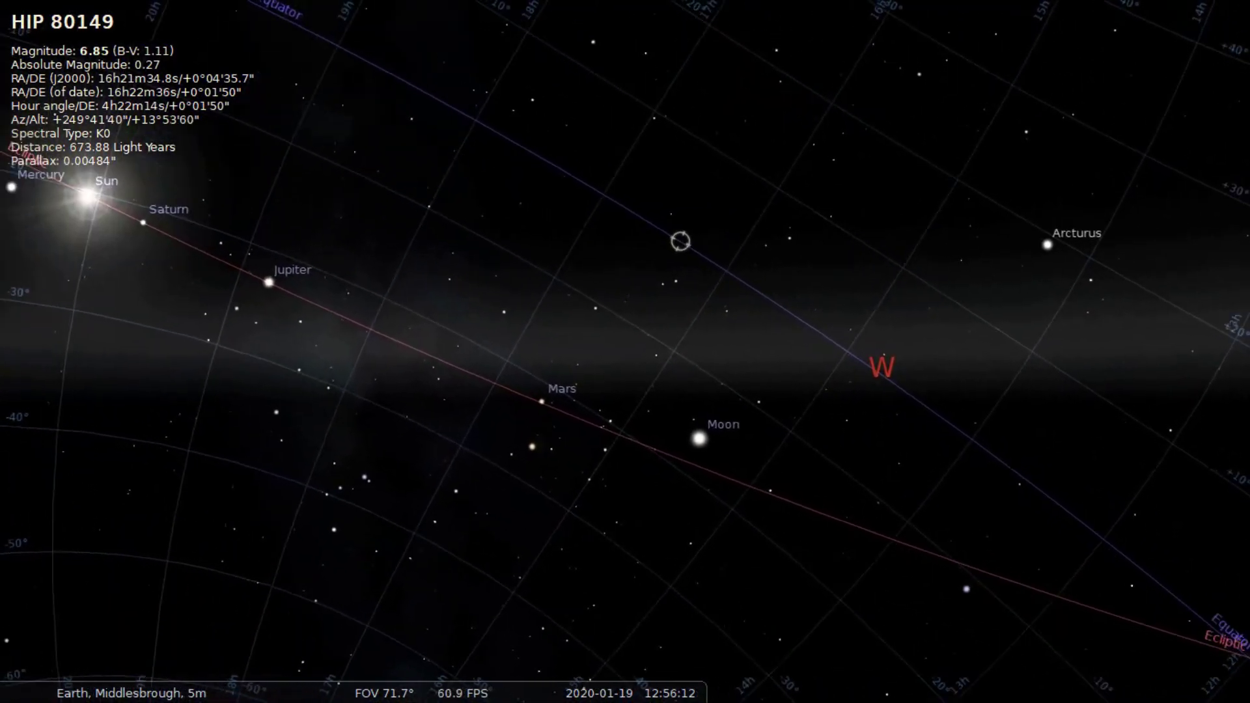
# Bring the Sun and planets into view, centre on the selected star HIP 80149, and widen the field of view to 111°.
pyautogui.press('Left')
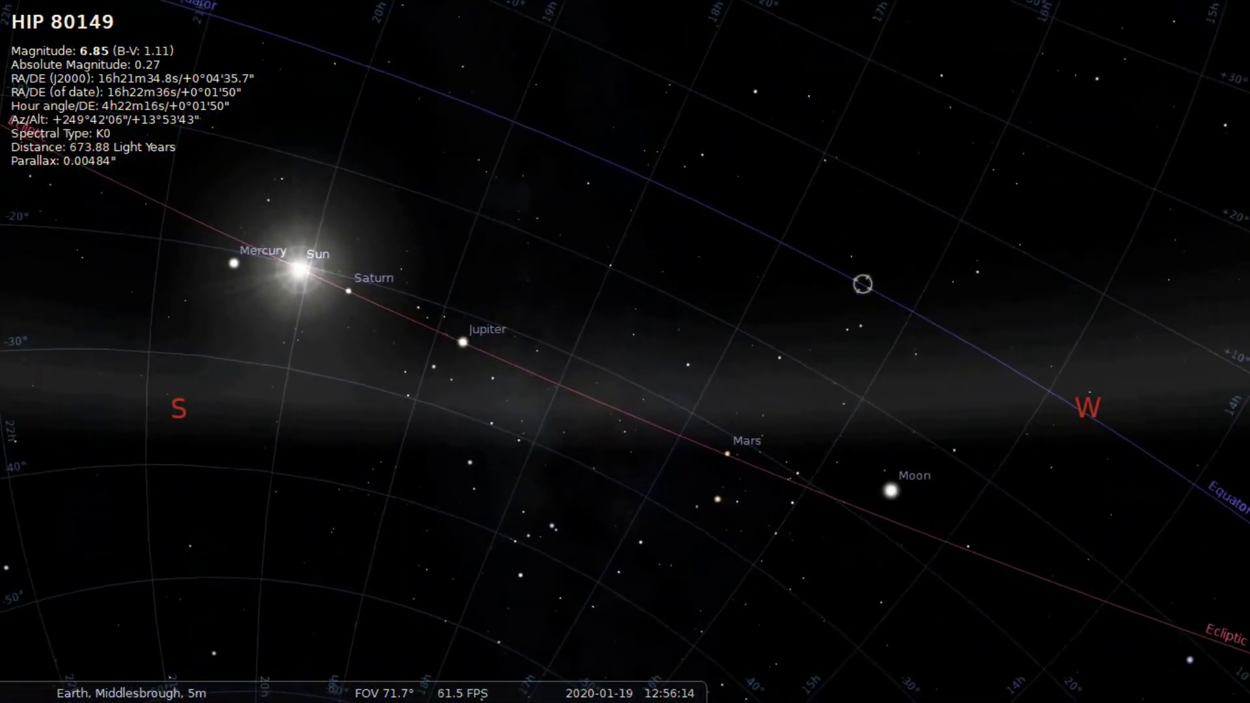
pyautogui.press('Left')
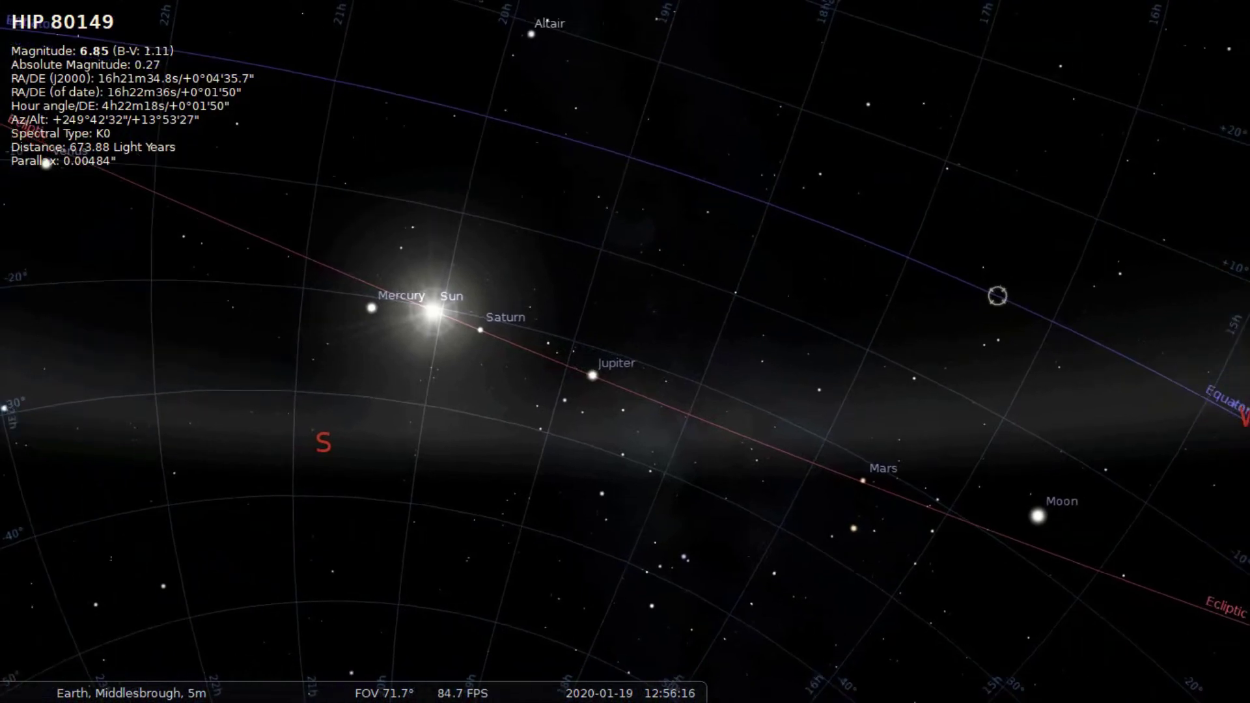
pyautogui.moveTo(451, 683)
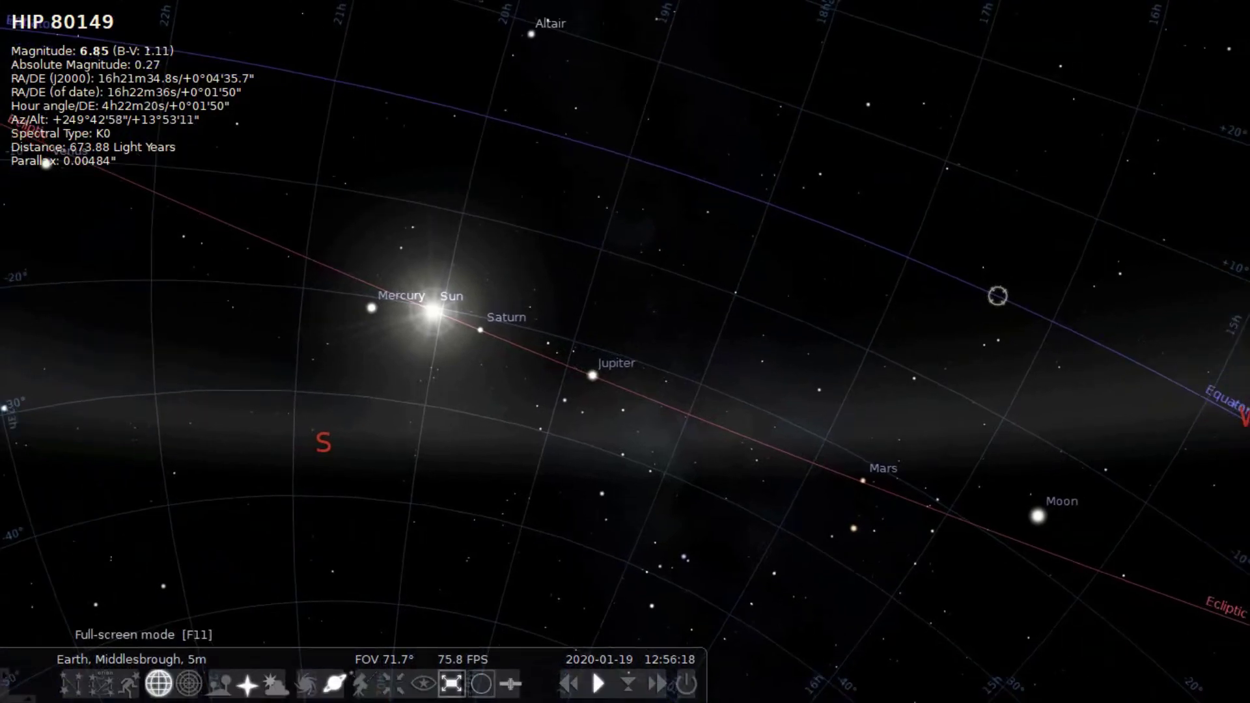
pyautogui.click(392, 684)
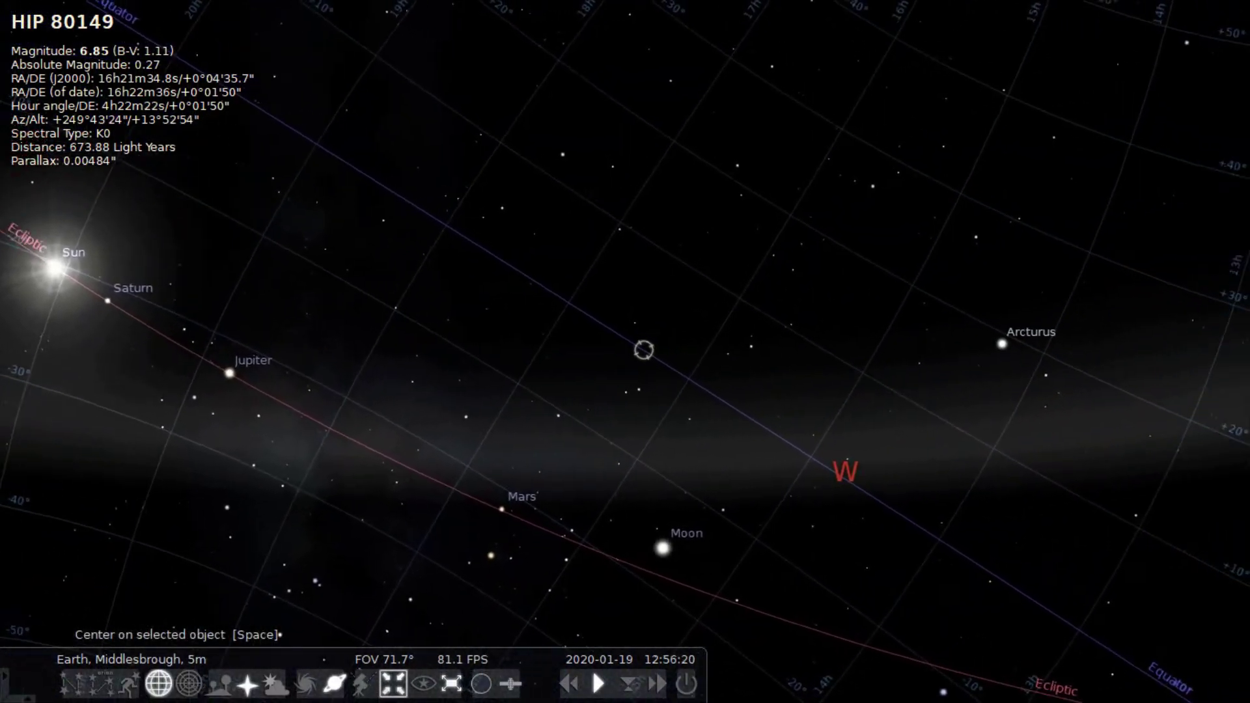
pyautogui.scroll(-3, 625, 352)
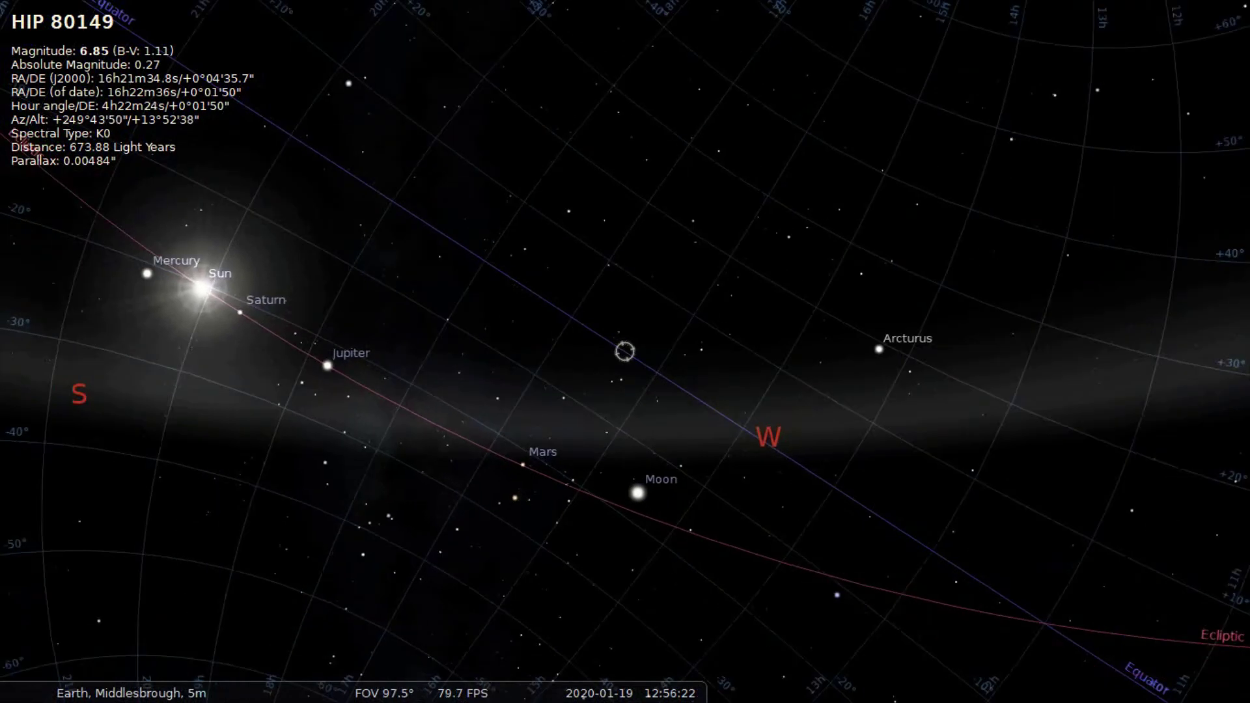
pyautogui.scroll(-2, 625, 351)
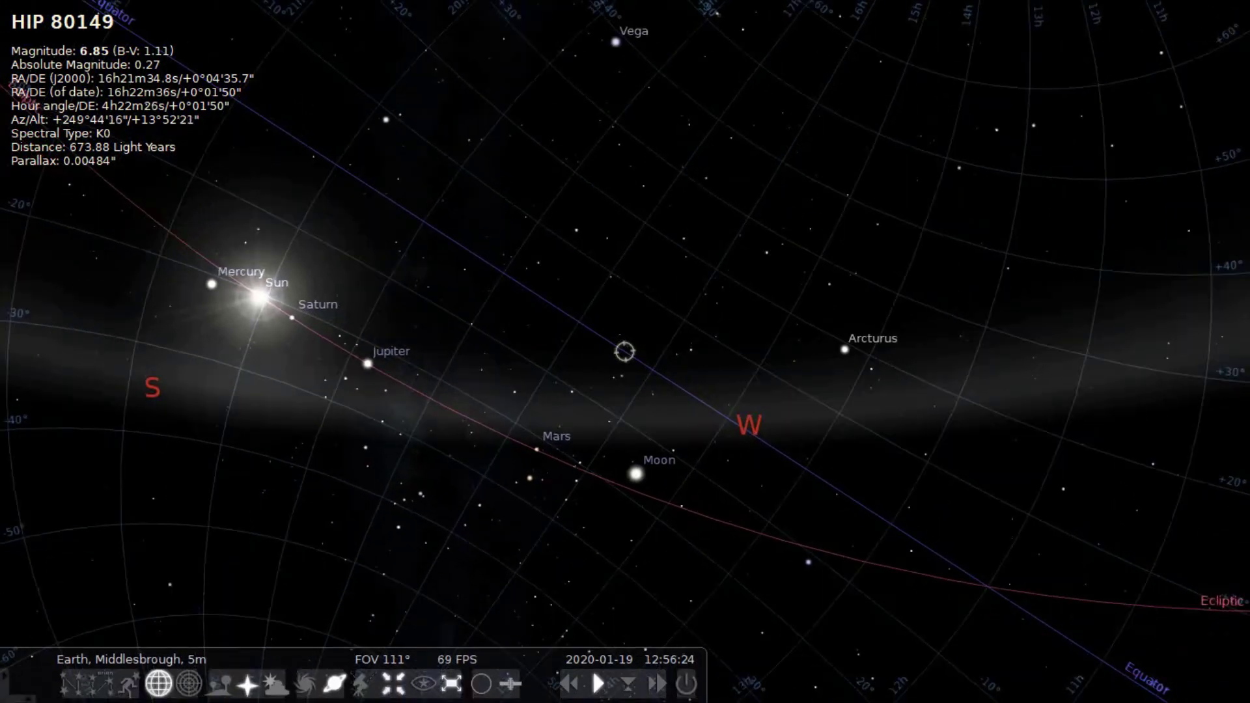
# Run time forward at increasing speed to 22 January 2020 to follow the Moon along the ecliptic, and restore the normal time rate.
pyautogui.click(656, 683)
pyautogui.click(657, 683)
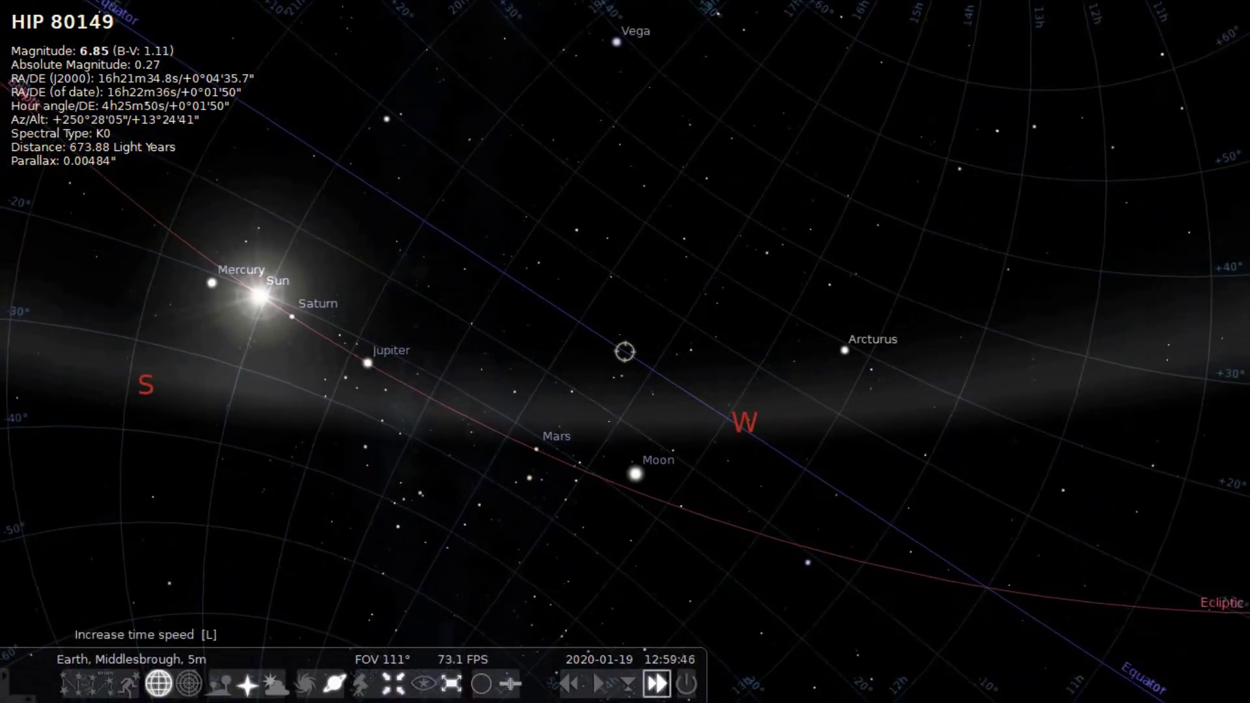
pyautogui.click(656, 684)
pyautogui.click(656, 684)
pyautogui.click(657, 683)
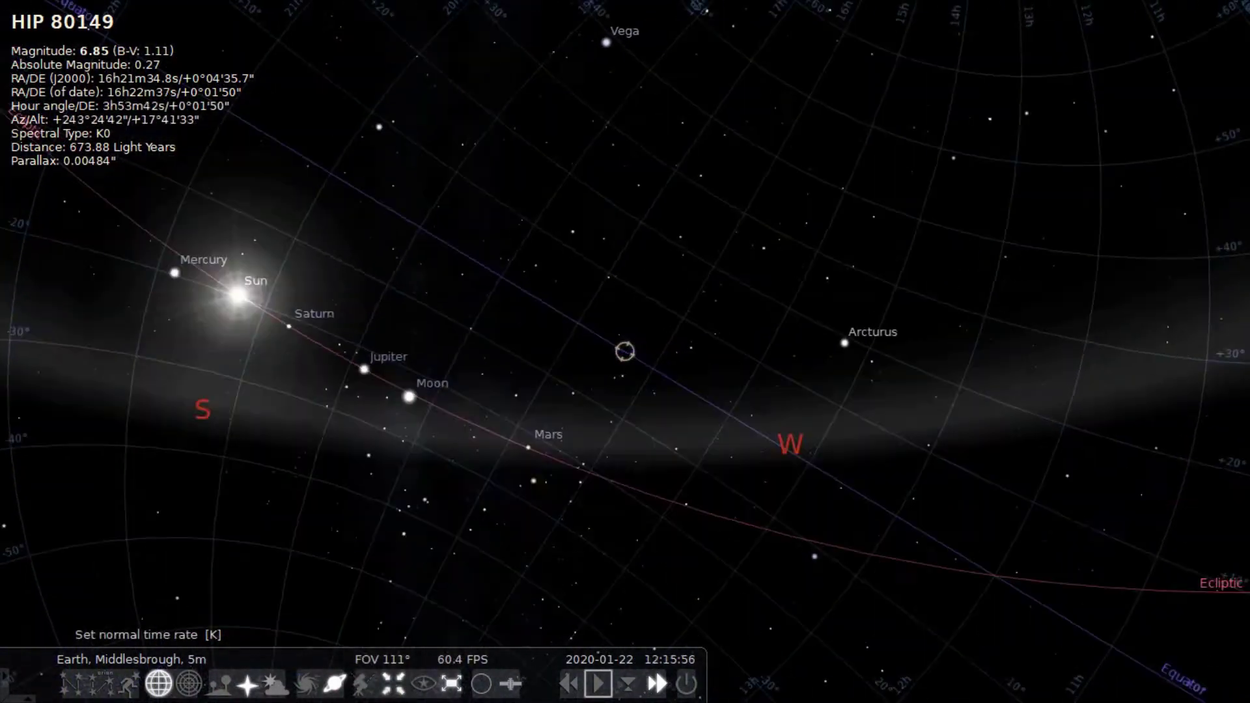
pyautogui.click(598, 683)
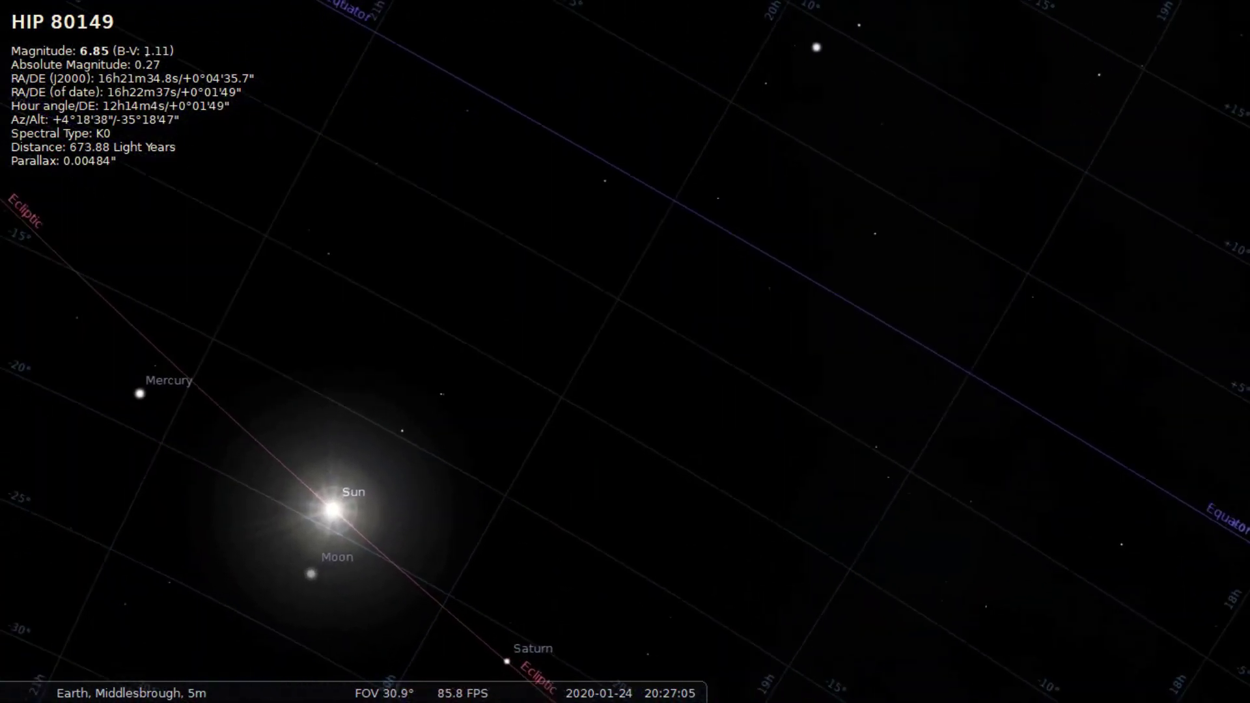
# Examine the Moon's position beside the Sun and the ecliptic at a field of view of about 12°.
pyautogui.moveTo(431, 492); pyautogui.dragTo(525, 431)
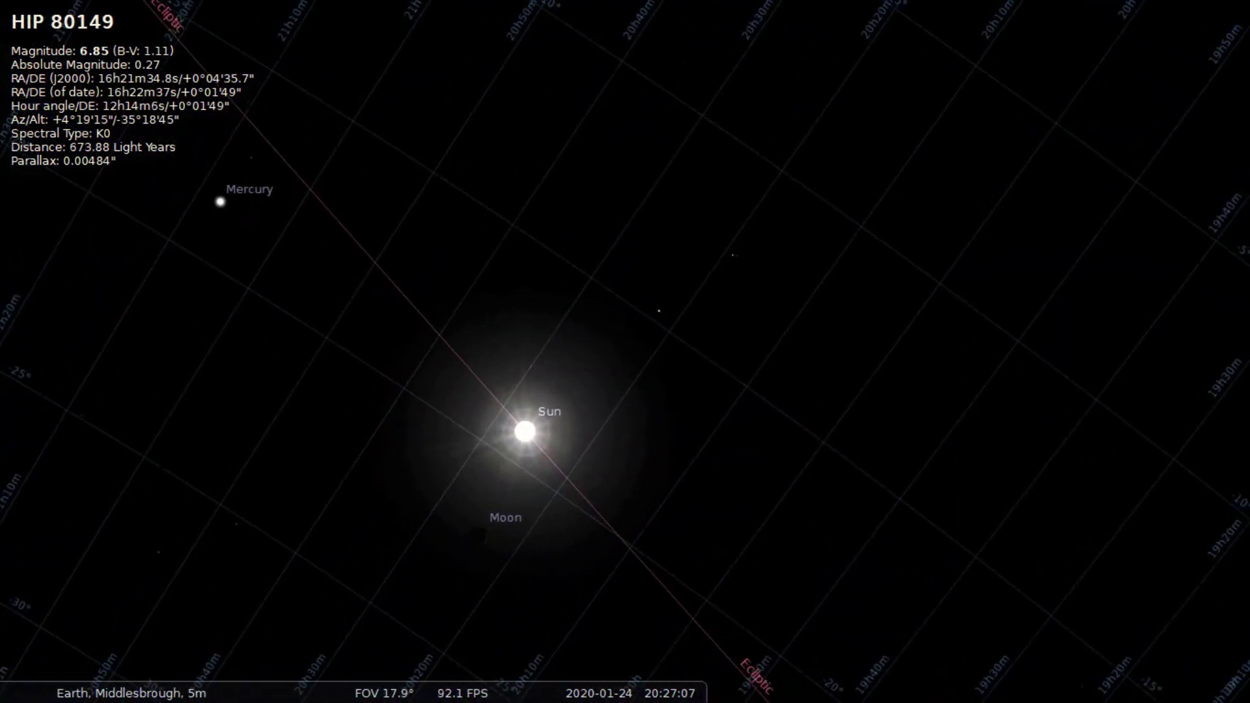
pyautogui.scroll(2, 524, 431)
pyautogui.moveTo(480, 466); pyautogui.dragTo(575, 393)
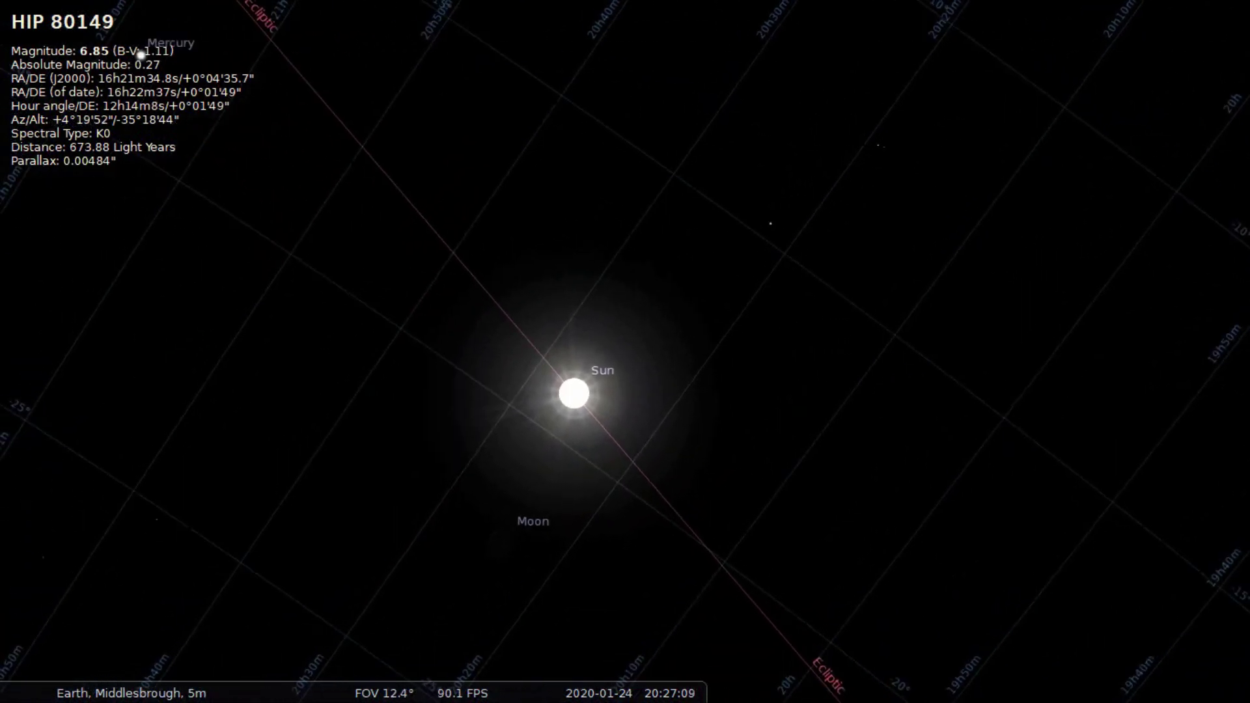
pyautogui.scroll(2, 575, 393)
pyautogui.press('pagedown')
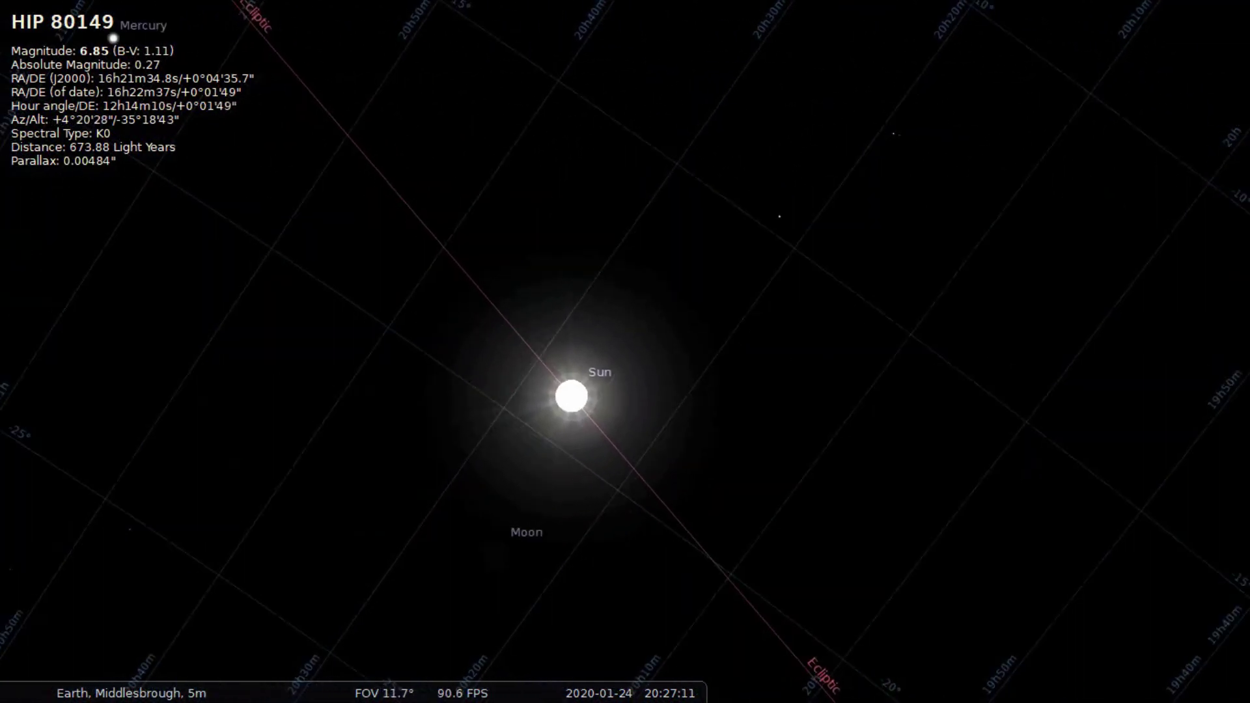
# Widen the field of view to 120° to survey the Sun, Moon and planets along the ecliptic from Venus to Mars.
pyautogui.scroll(-5, 625, 352)
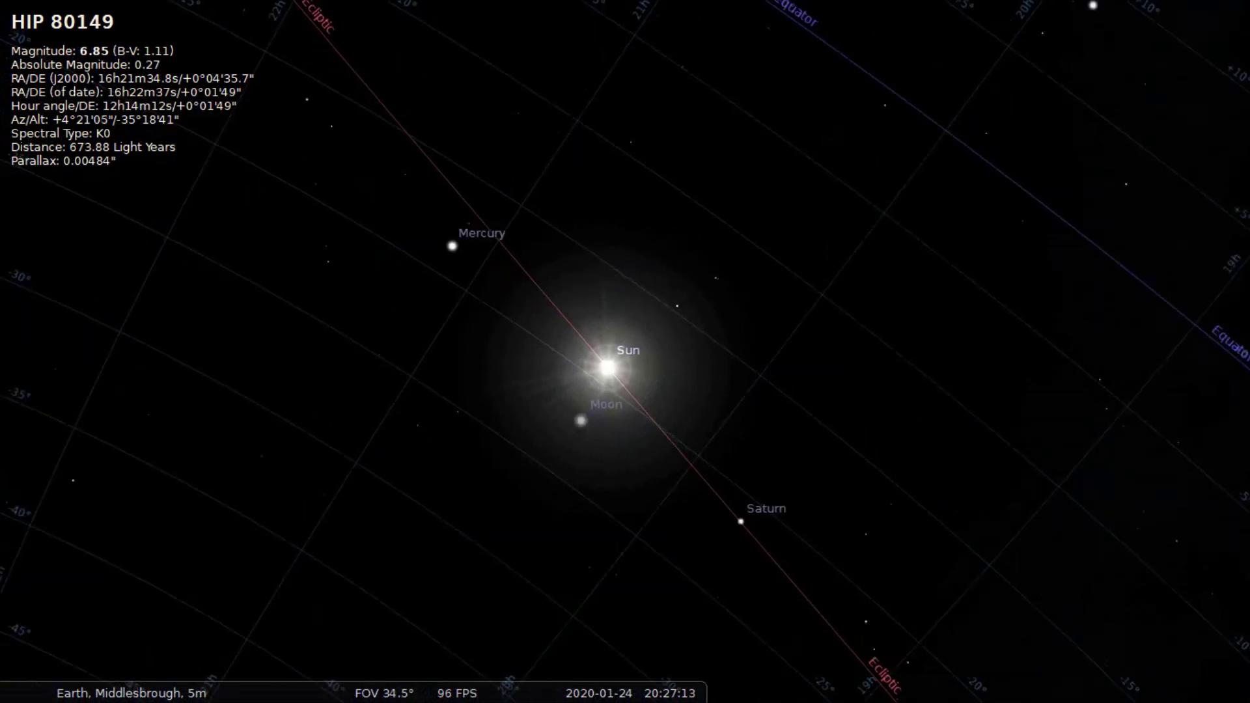
pyautogui.moveTo(625, 364); pyautogui.dragTo(345, 377)
pyautogui.scroll(-2, 625, 351)
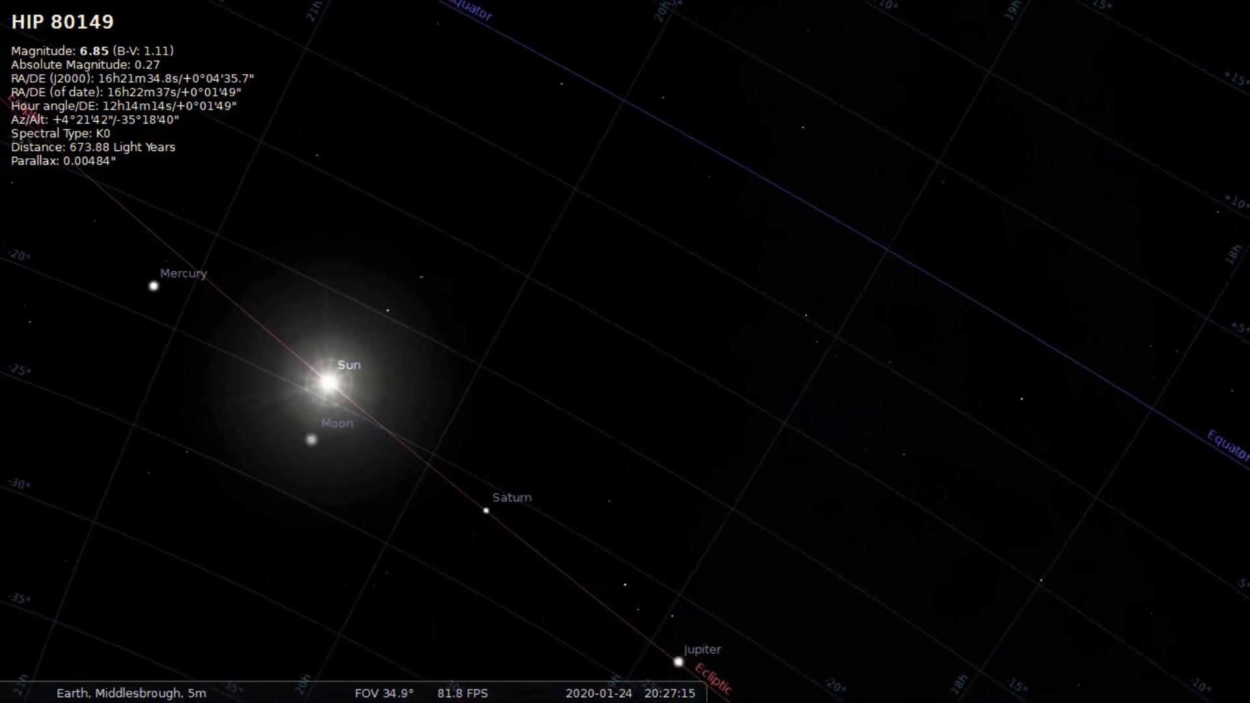
pyautogui.scroll(-2, 1240, 573)
pyautogui.moveTo(1071, 510); pyautogui.dragTo(943, 421)
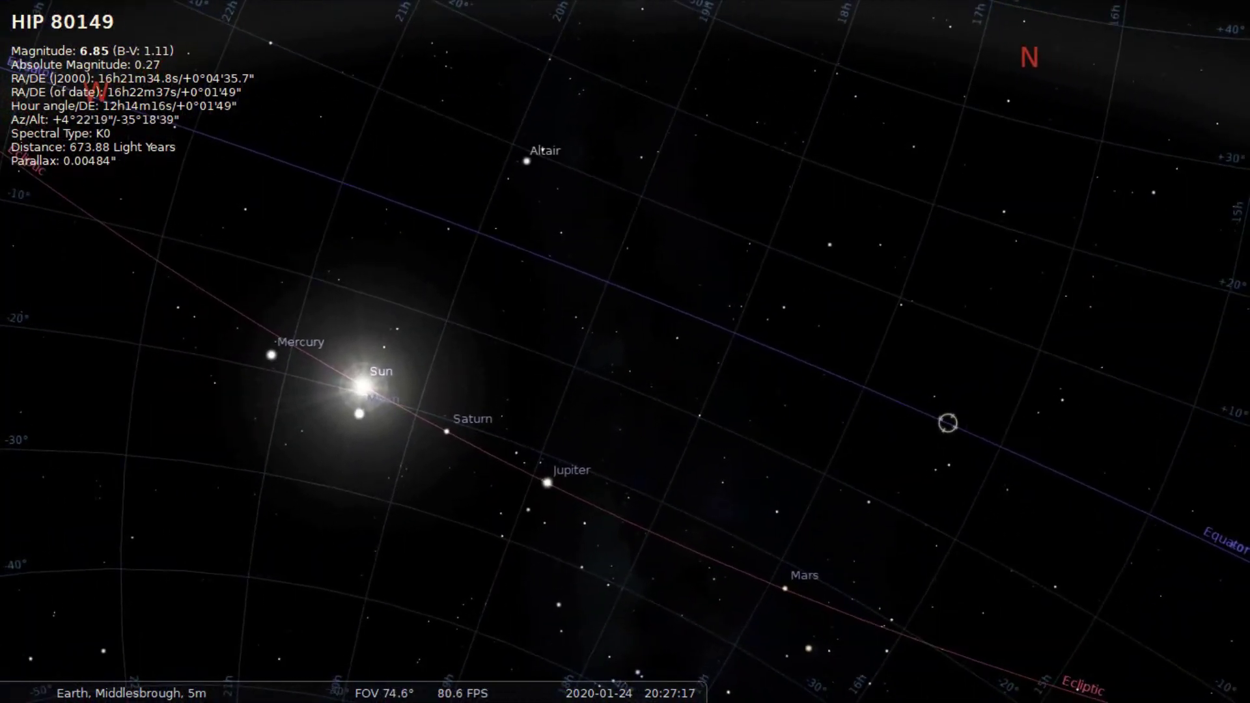
pyautogui.scroll(-5, 625, 352)
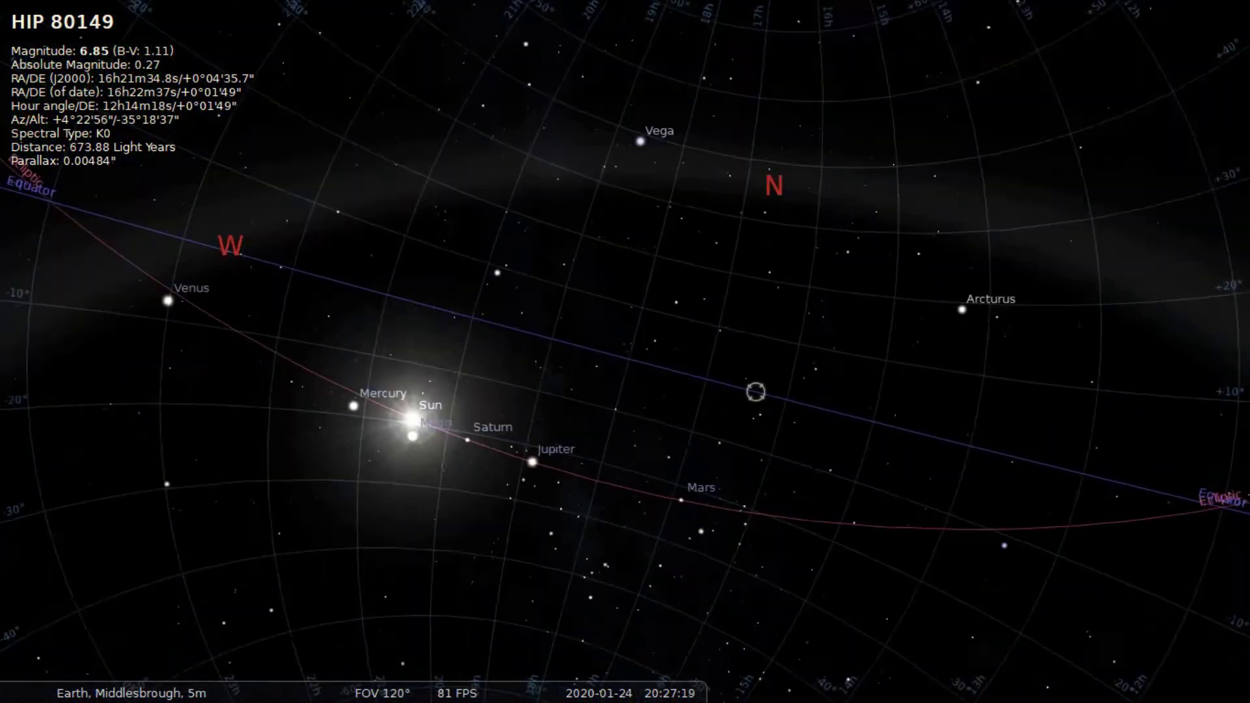
# Examine the ecliptic against the celestial equator between the west and east points at a field of view of 138°.
pyautogui.press('space')
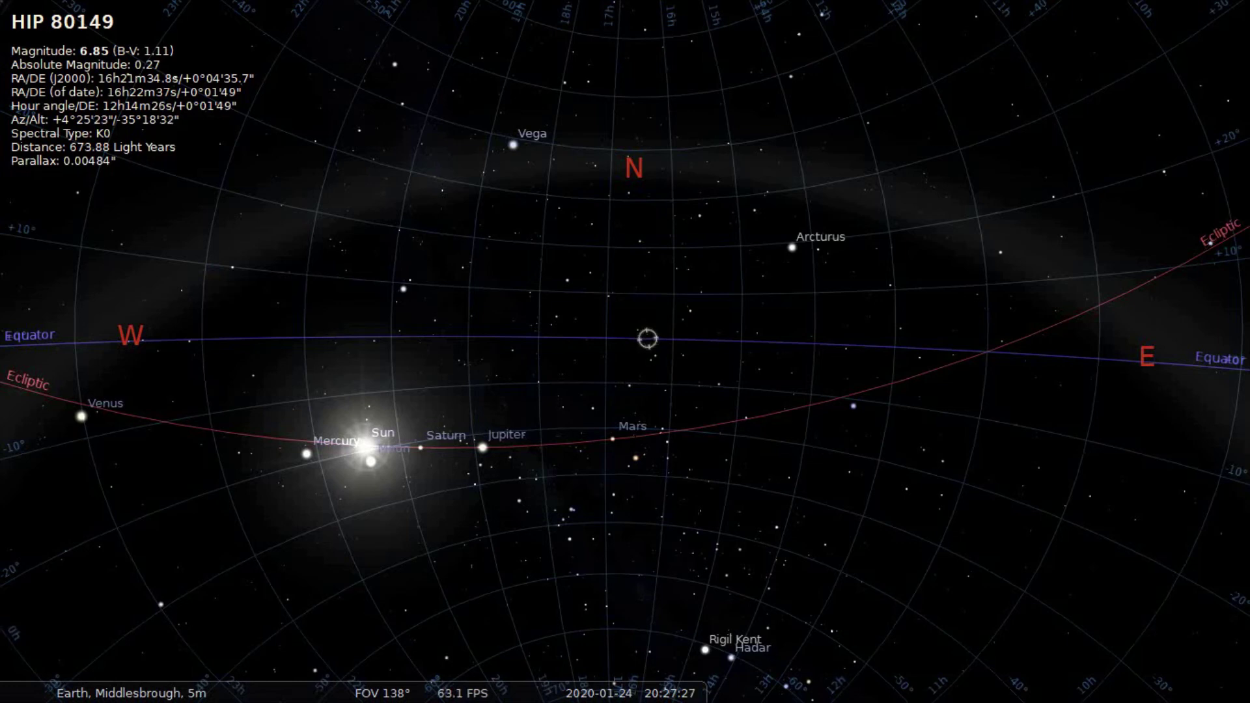
pyautogui.moveTo(647, 339)
pyautogui.mouseDown()
pyautogui.moveTo(717, 324)
pyautogui.moveTo(727, 349)
pyautogui.mouseUp()
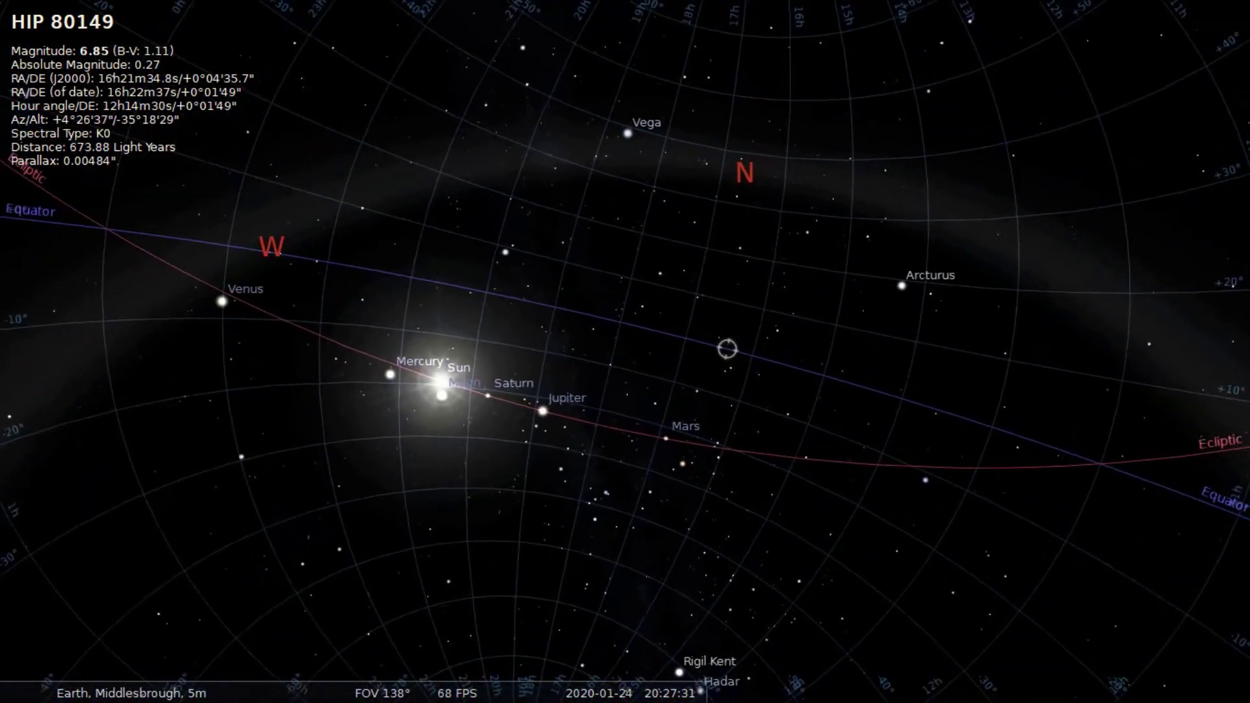
pyautogui.moveTo(727, 348); pyautogui.dragTo(652, 318)
pyautogui.press('Up')
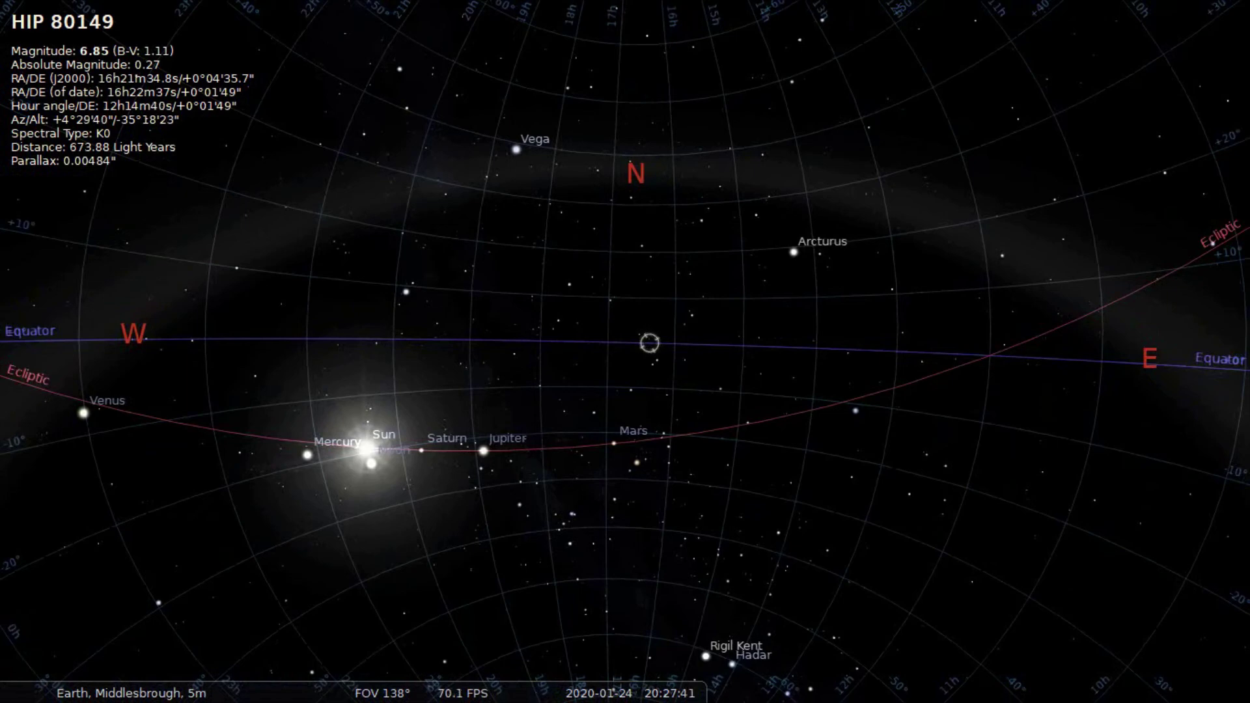
pyautogui.moveTo(625, 351)
pyautogui.mouseDown()
pyautogui.moveTo(606, 304)
pyautogui.moveTo(621, 360)
pyautogui.moveTo(649, 366)
pyautogui.moveTo(630, 367)
pyautogui.mouseUp()
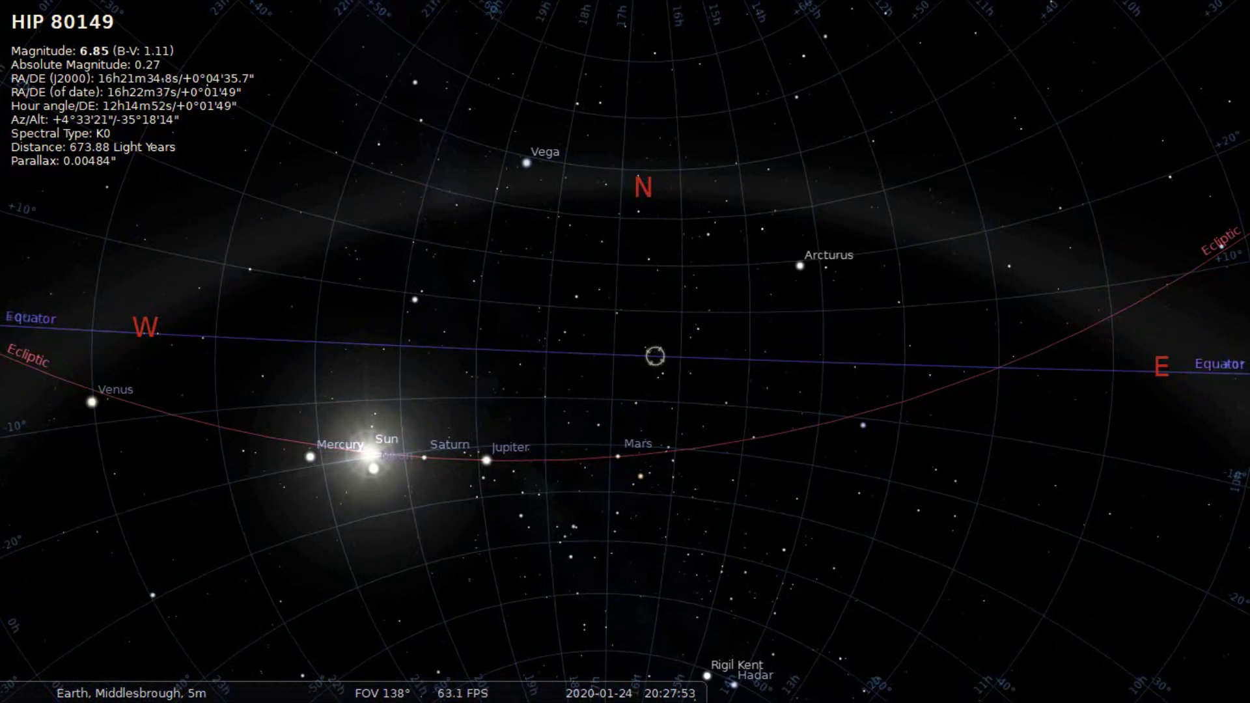
pyautogui.moveTo(30, 501)
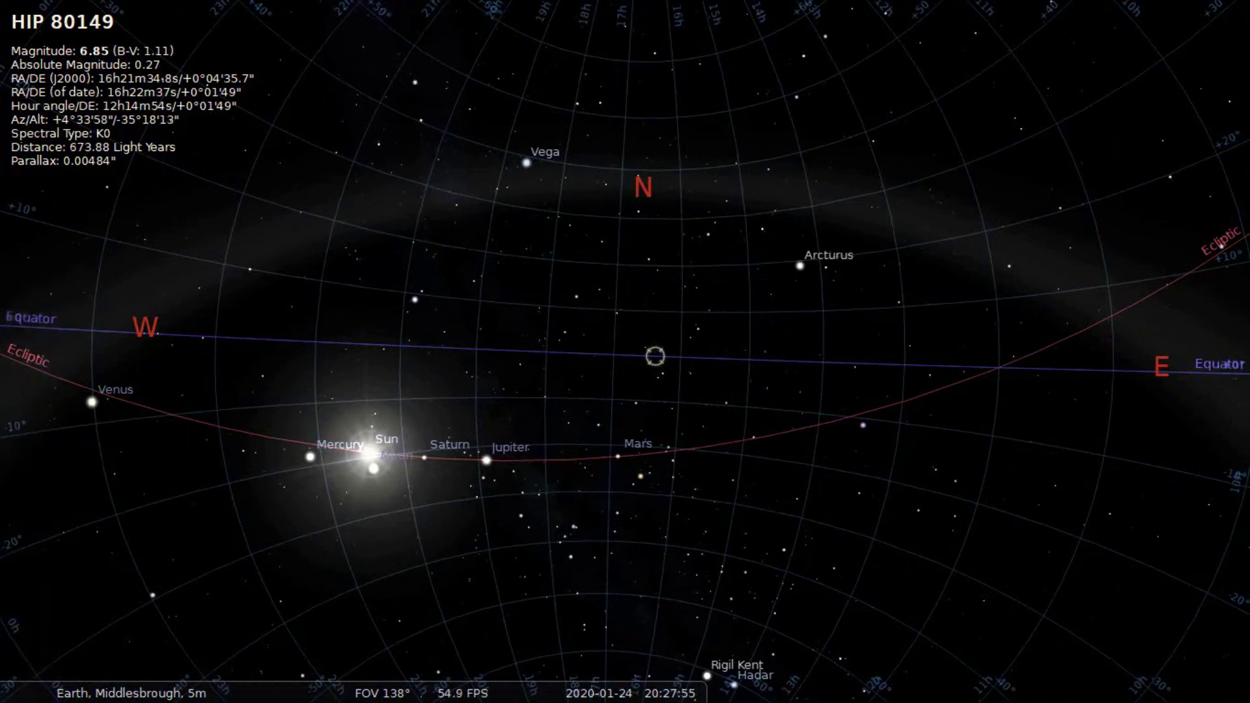